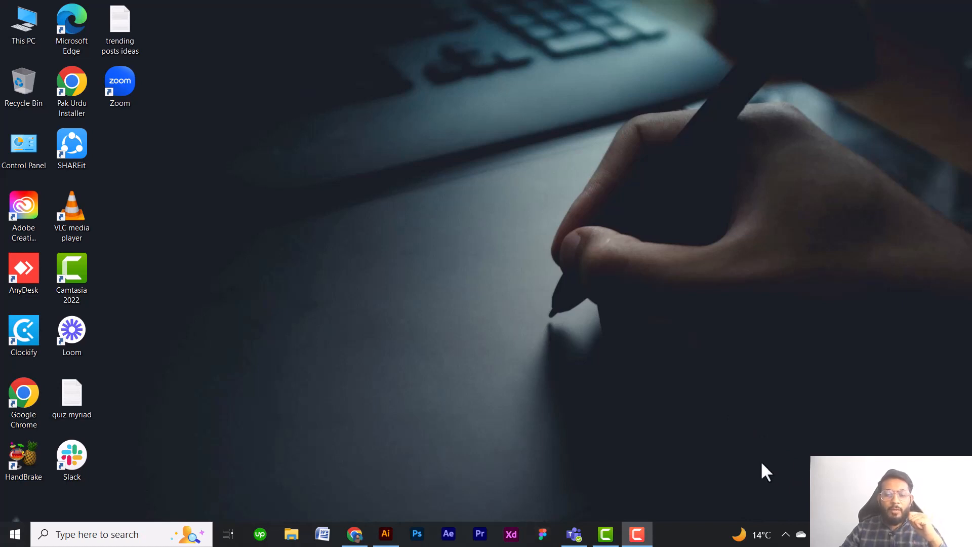
Switch to Adobe Illustrator and create a Letter document of 612 x 792 pt named "class 2".
mouse_move(390, 538)
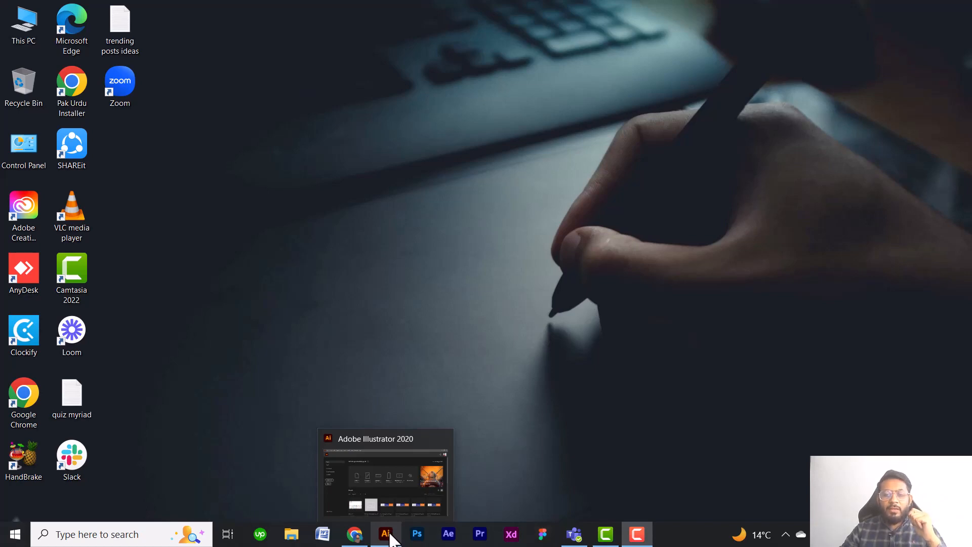
click(391, 538)
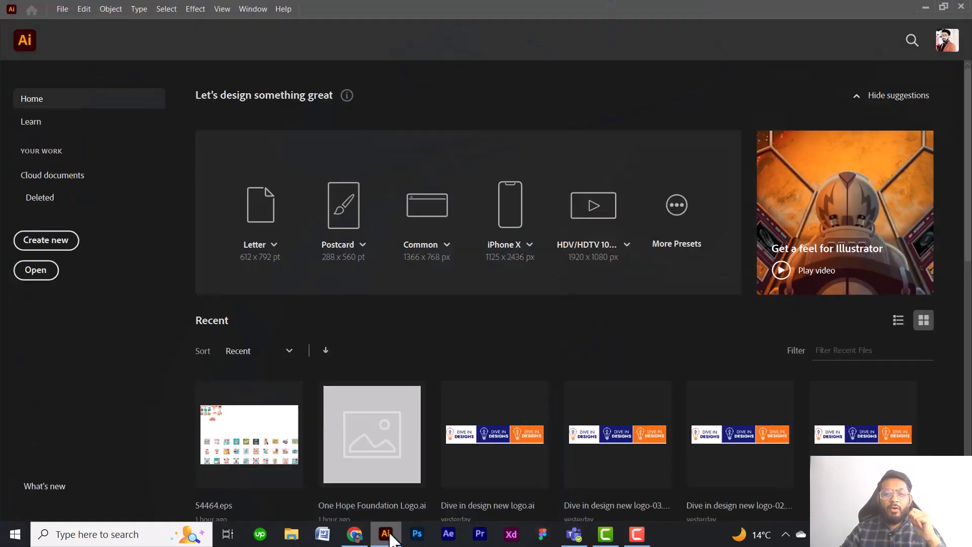
click(676, 212)
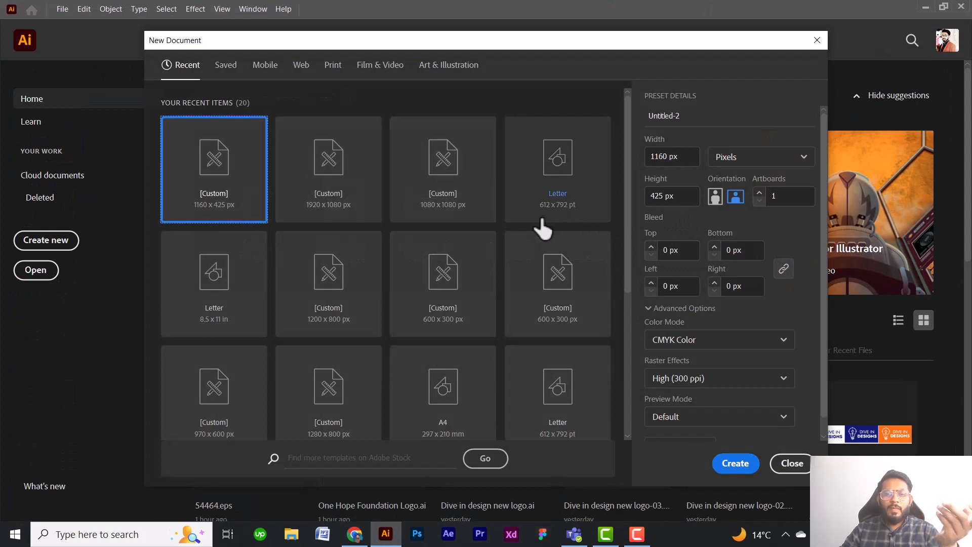
click(544, 192)
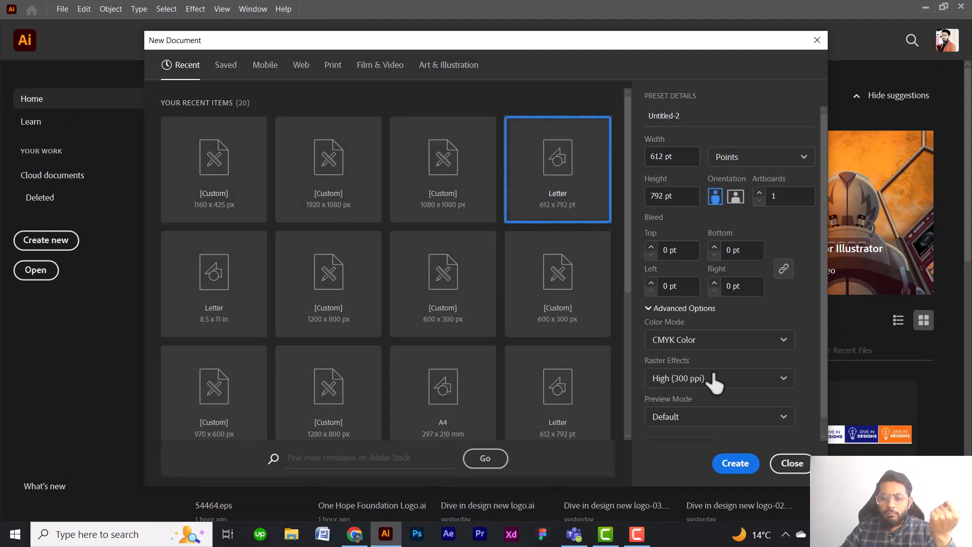
click(695, 116)
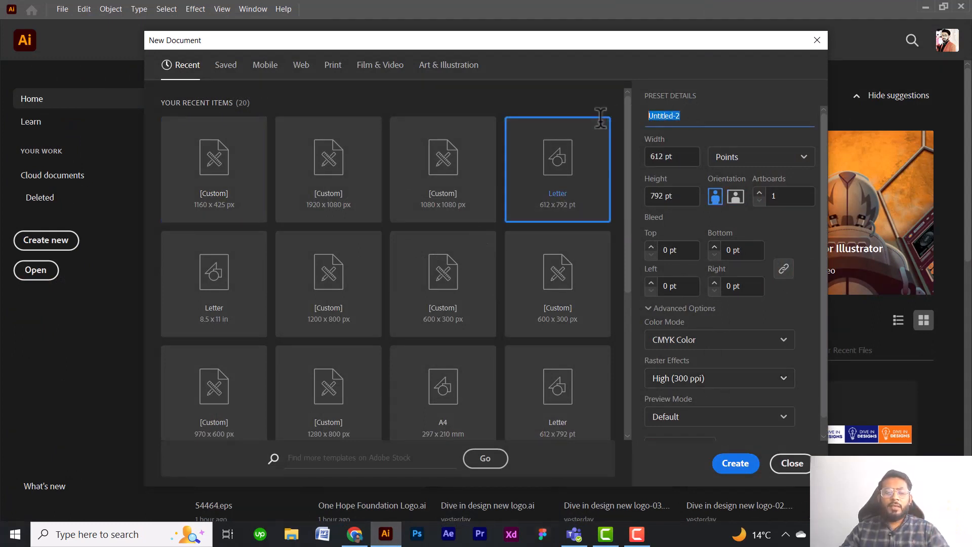
text(class 2)
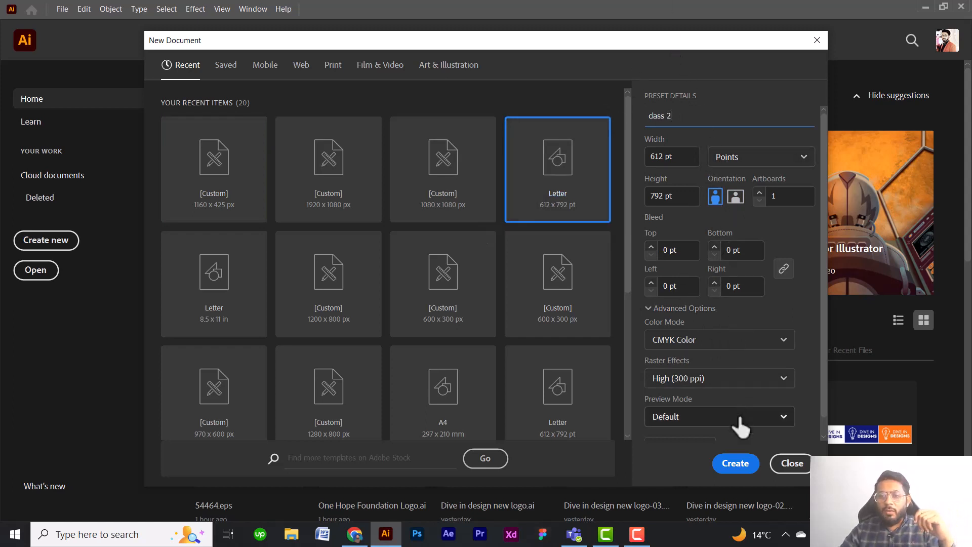
click(735, 464)
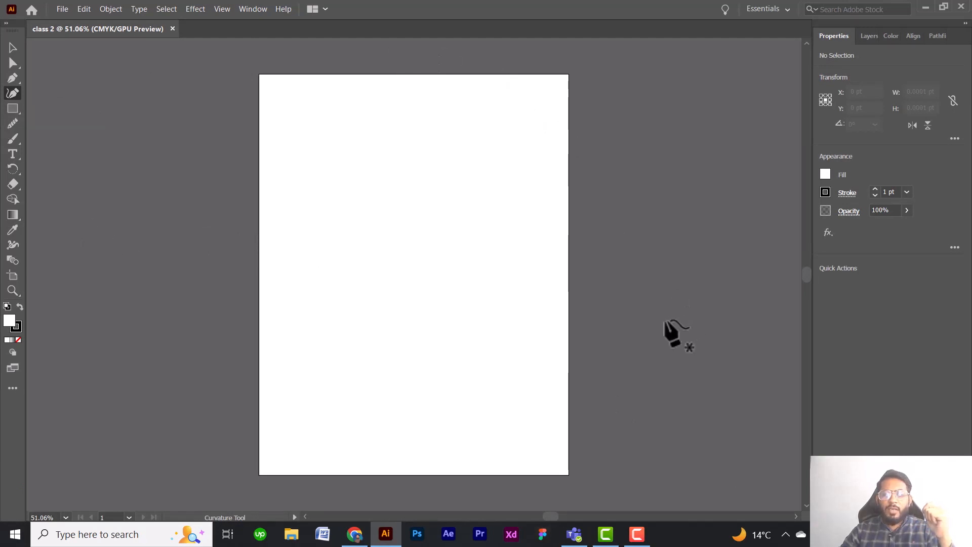
Sketch an open four-point curve with the Curvature tool, about 389 pt wide and 378 pt high, bulging toward the artboard's right side.
right_click(16, 111)
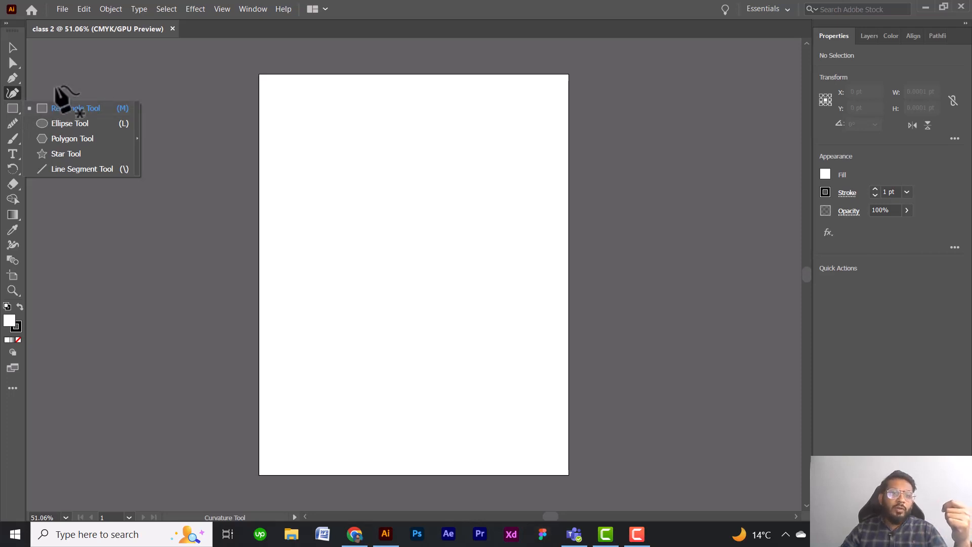
click(16, 91)
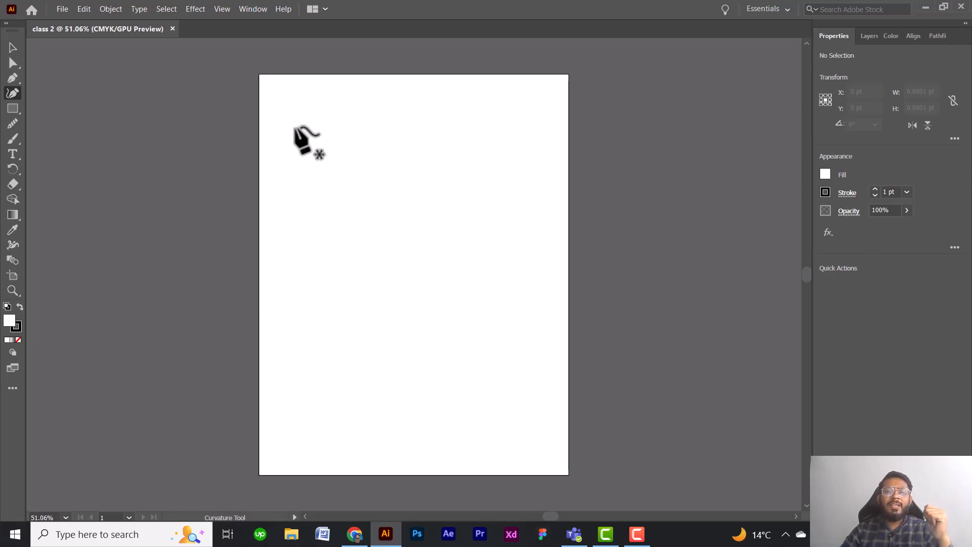
click(296, 127)
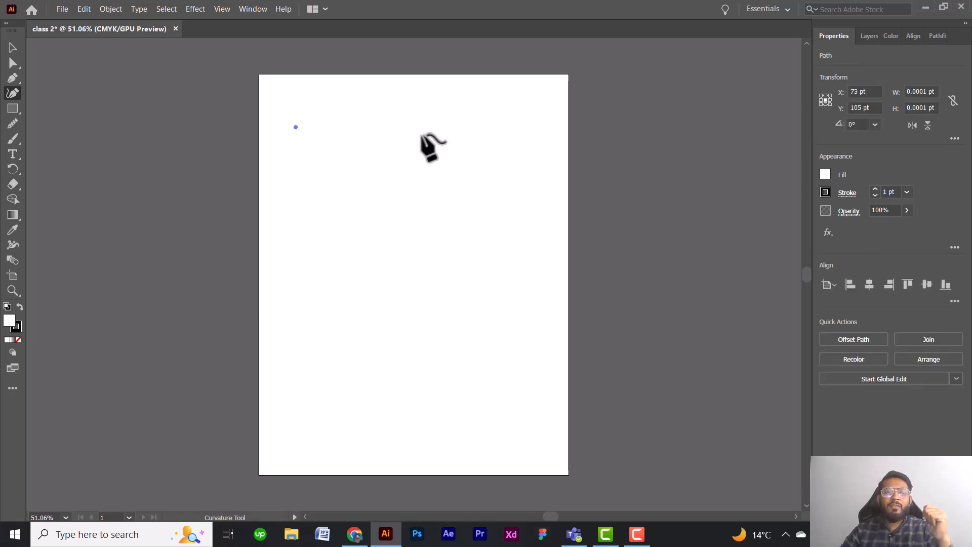
click(459, 148)
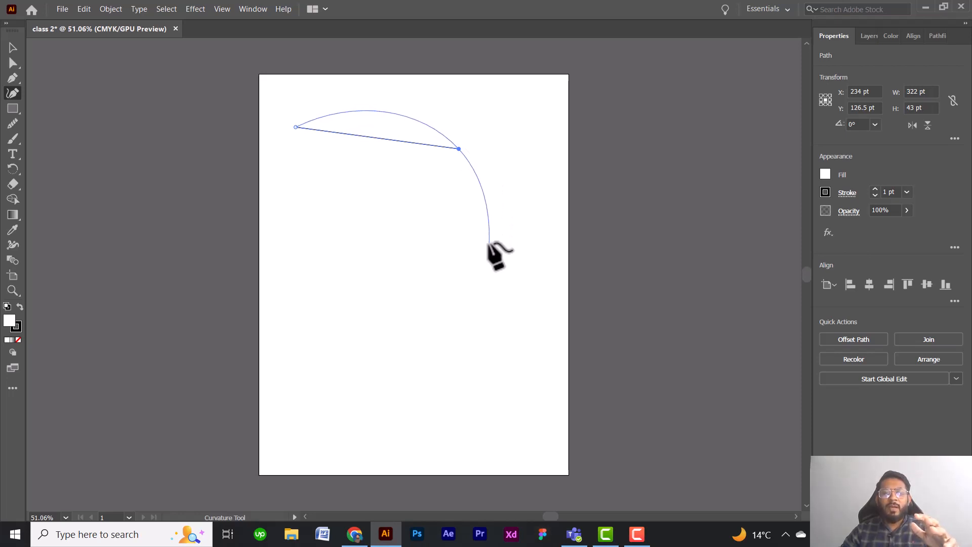
click(489, 243)
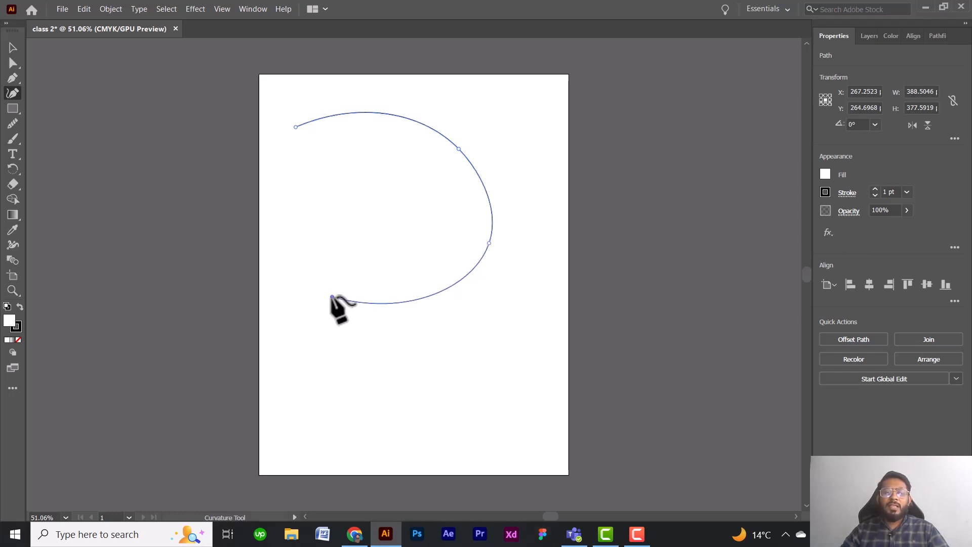
click(332, 296)
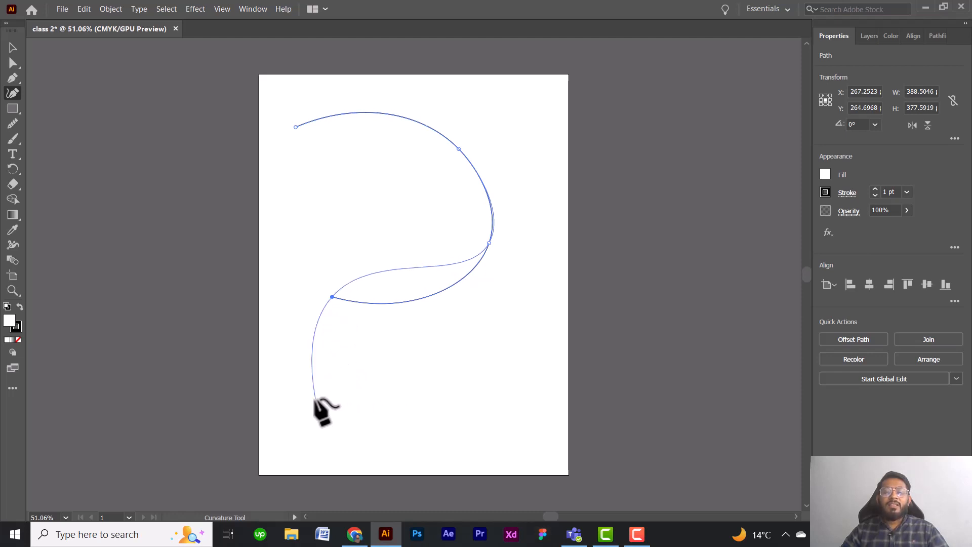
key(Escape)
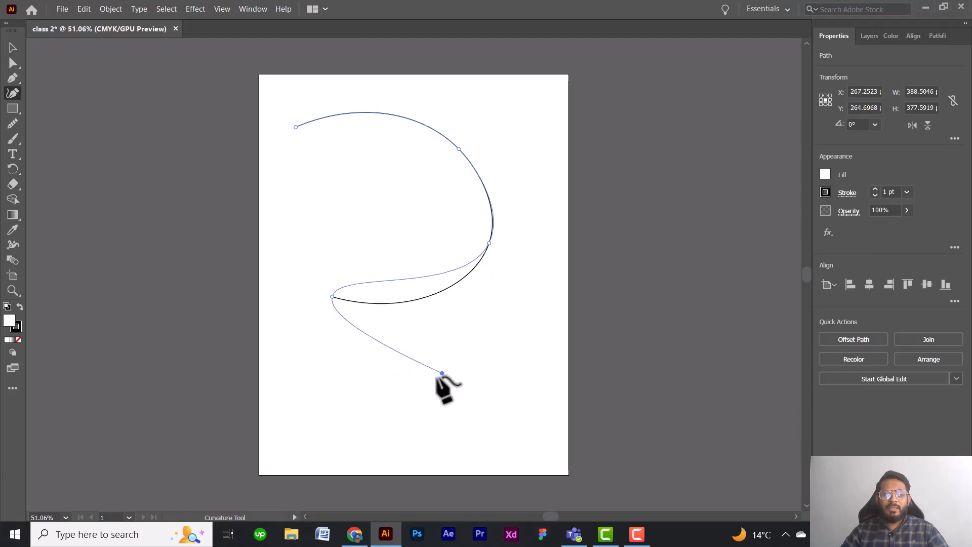
Extend the curve's lower end with four more anchor points in a winding line, making the path about 448 by 675 pt.
click(350, 396)
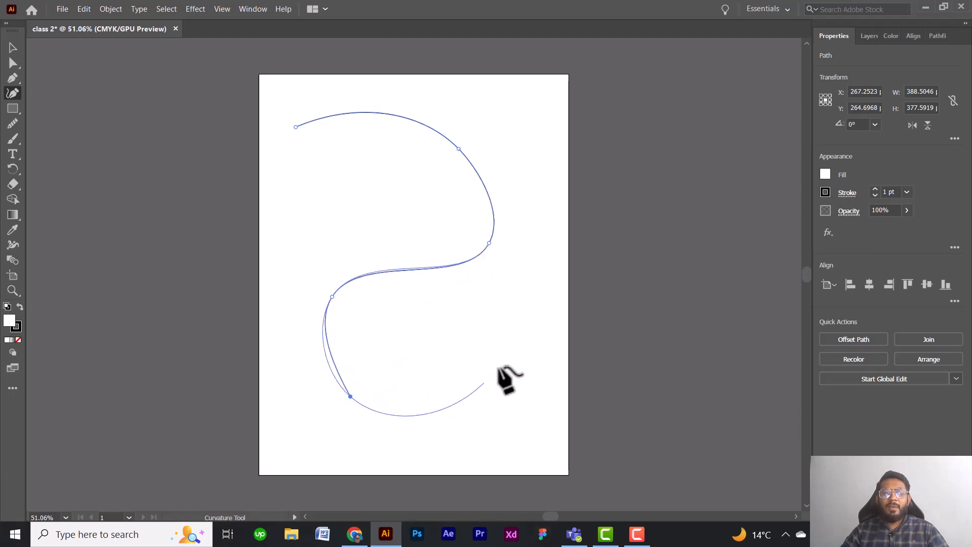
click(503, 358)
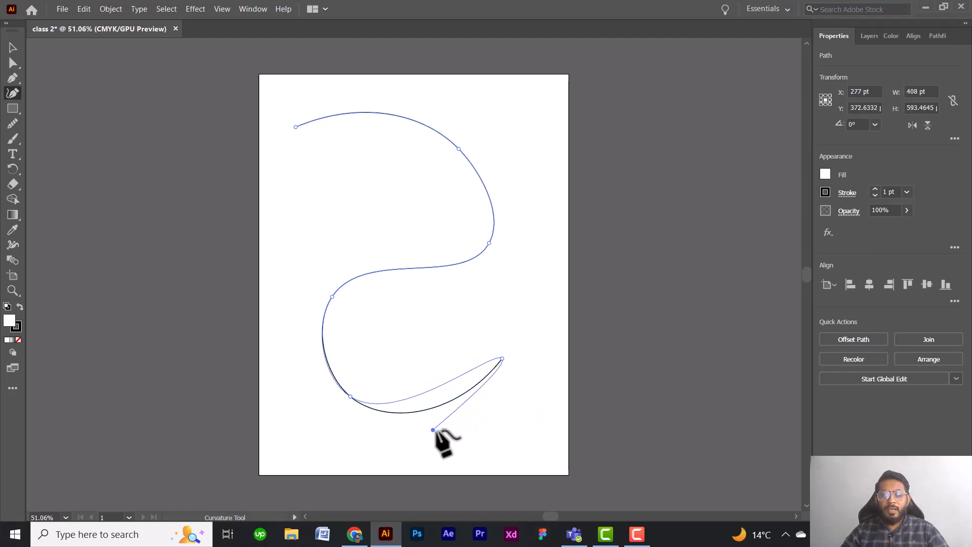
click(491, 437)
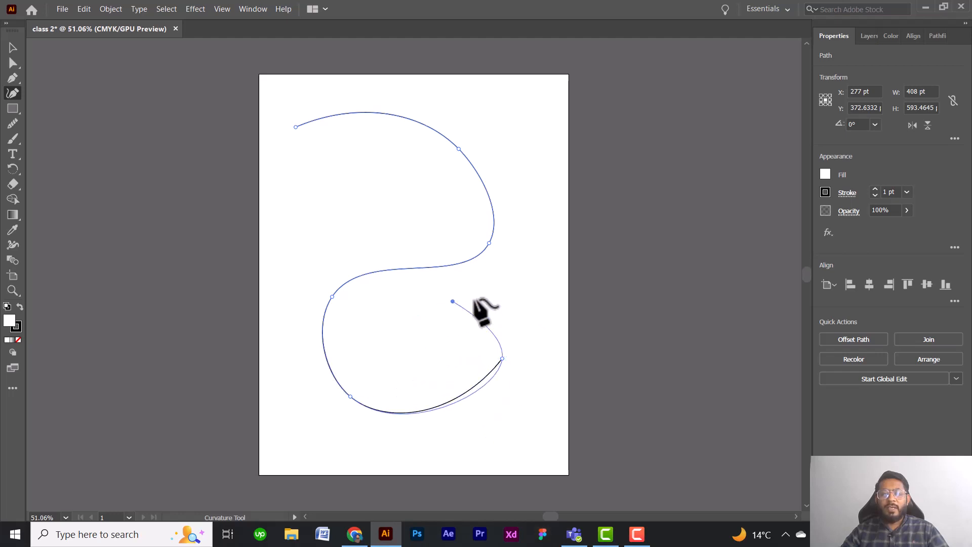
click(518, 420)
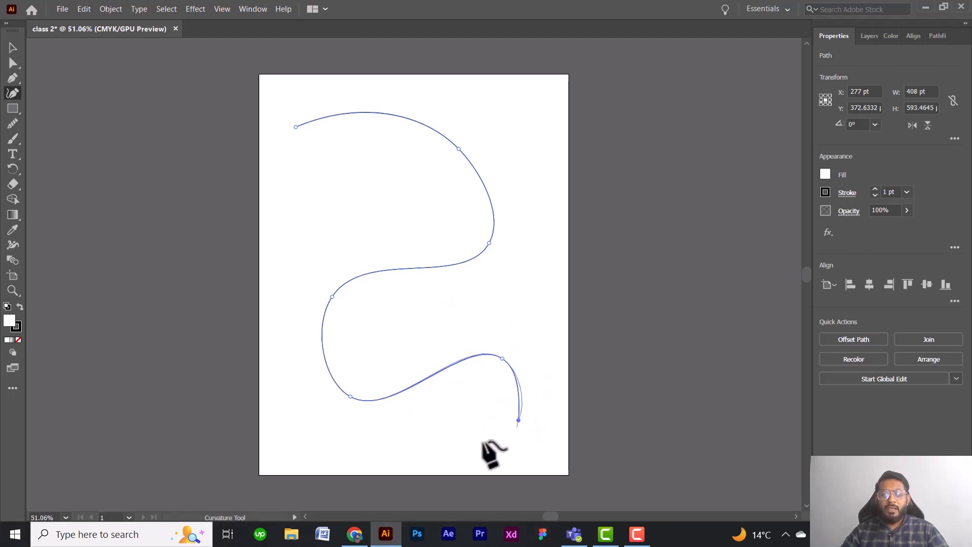
click(383, 442)
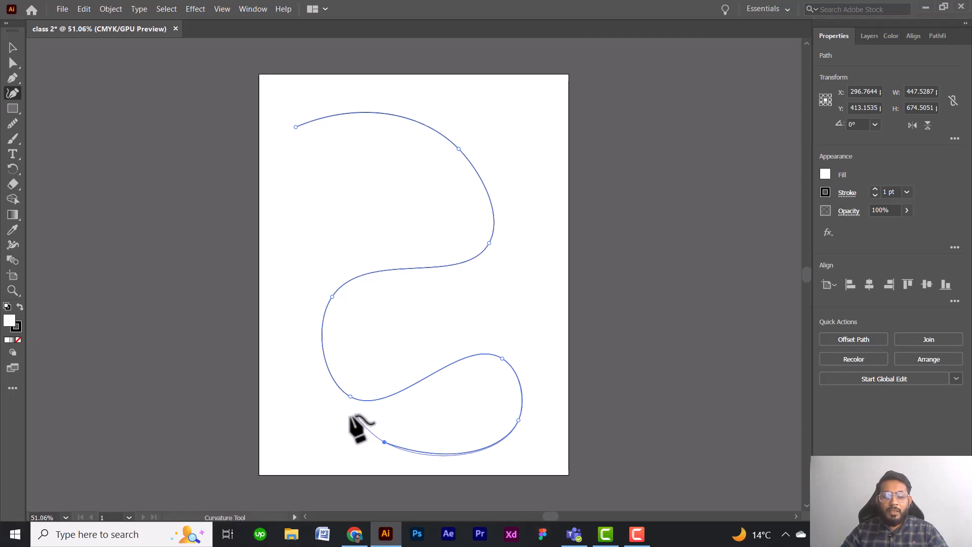
key(Escape)
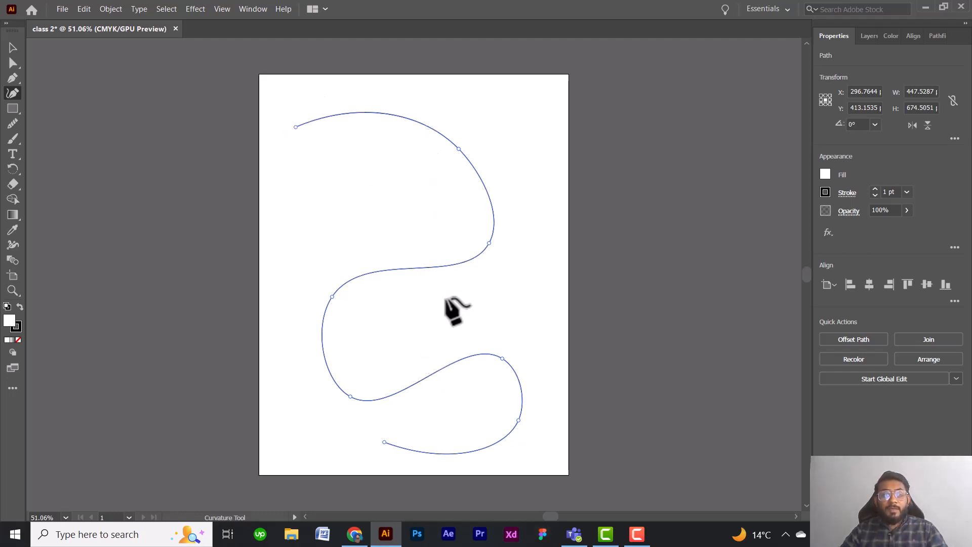
Continue the path from its upper starting point with four anchor points winding down the artboard's left side, to about 497 pt overall width.
click(294, 126)
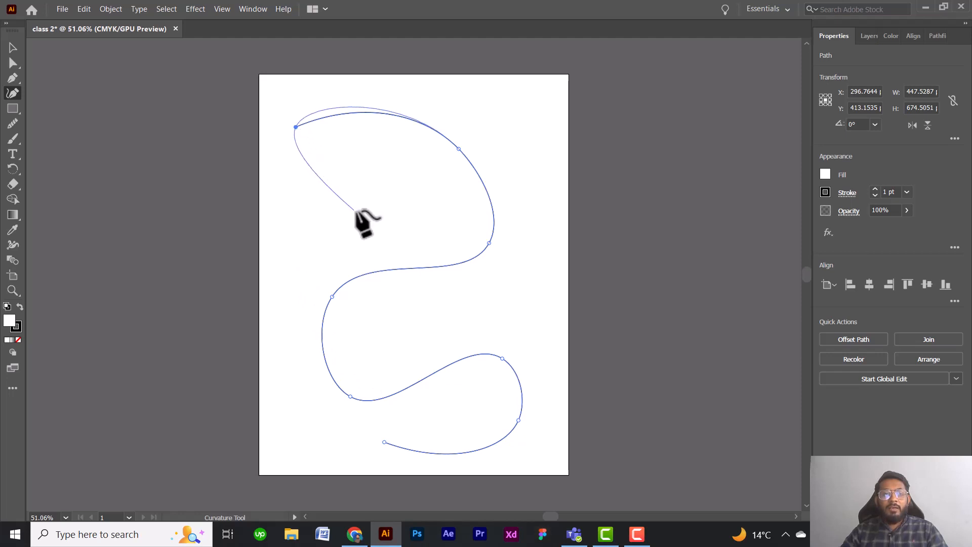
click(372, 224)
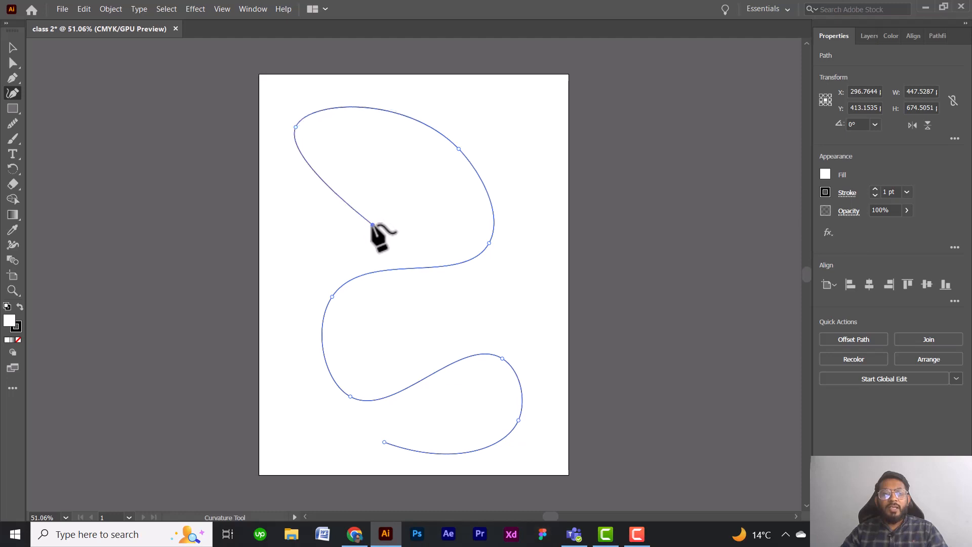
click(300, 260)
key(Escape)
click(300, 260)
click(293, 392)
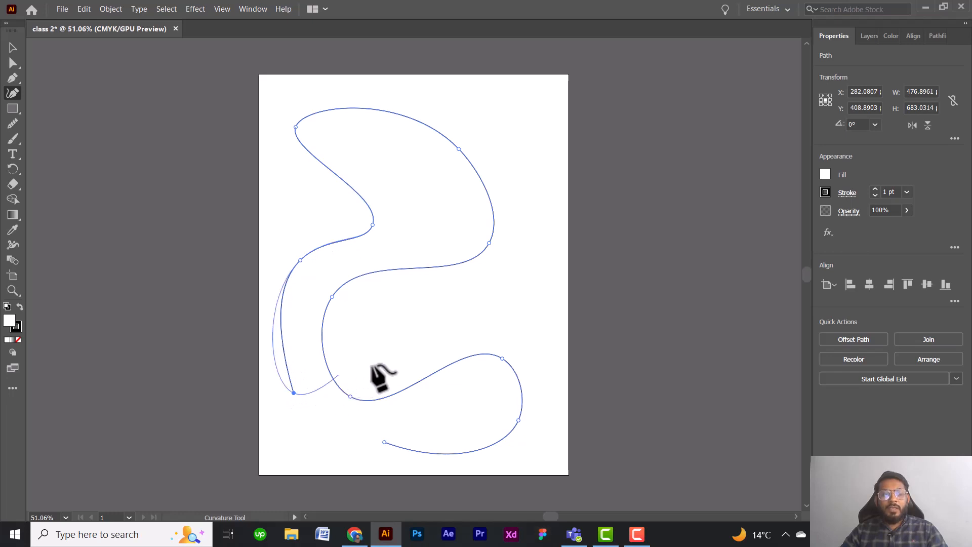
click(396, 358)
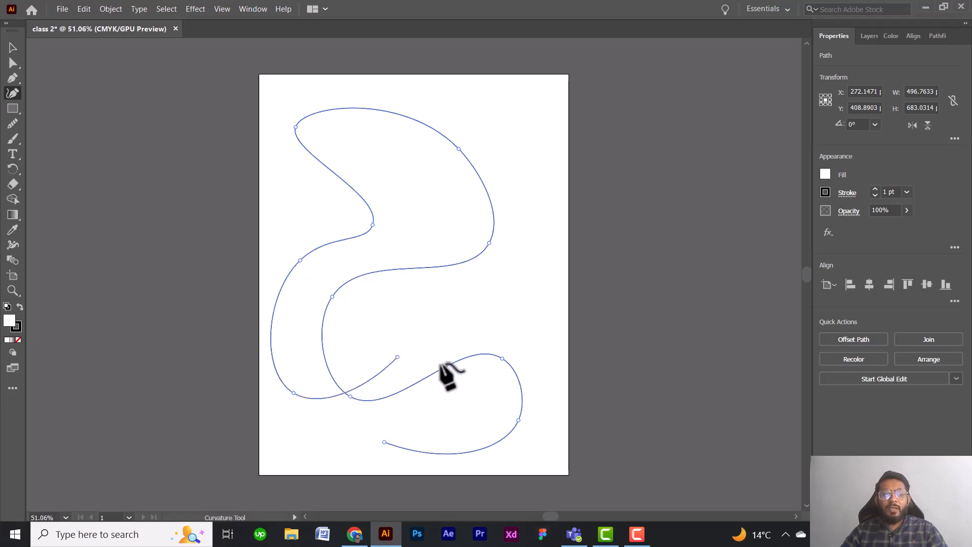
Extend the path's bottom end upward with two more anchor points, crossing the existing curves.
click(503, 358)
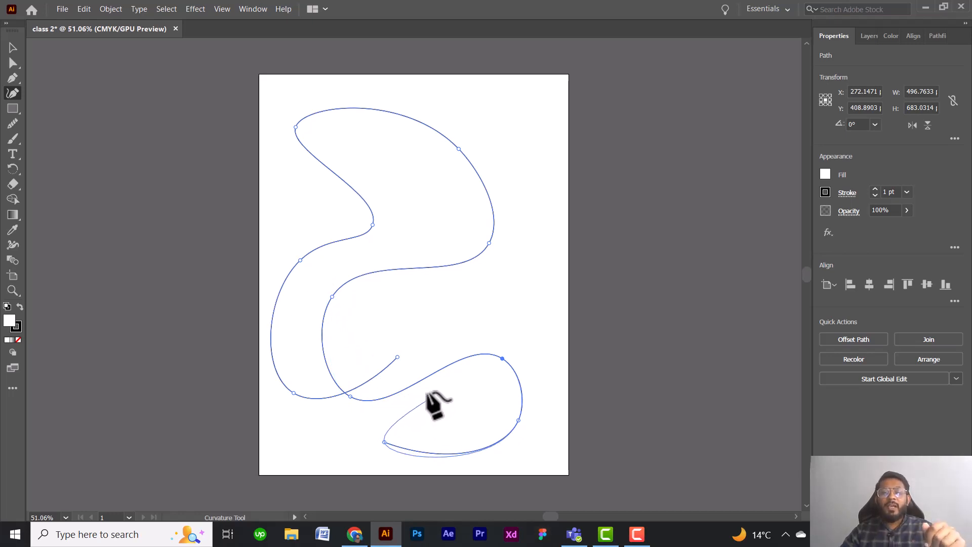
key(Escape)
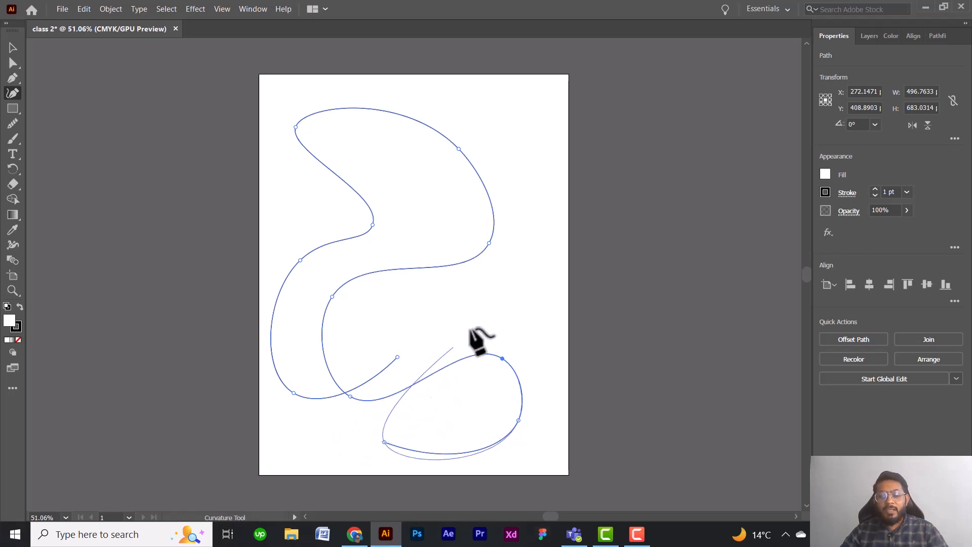
click(475, 306)
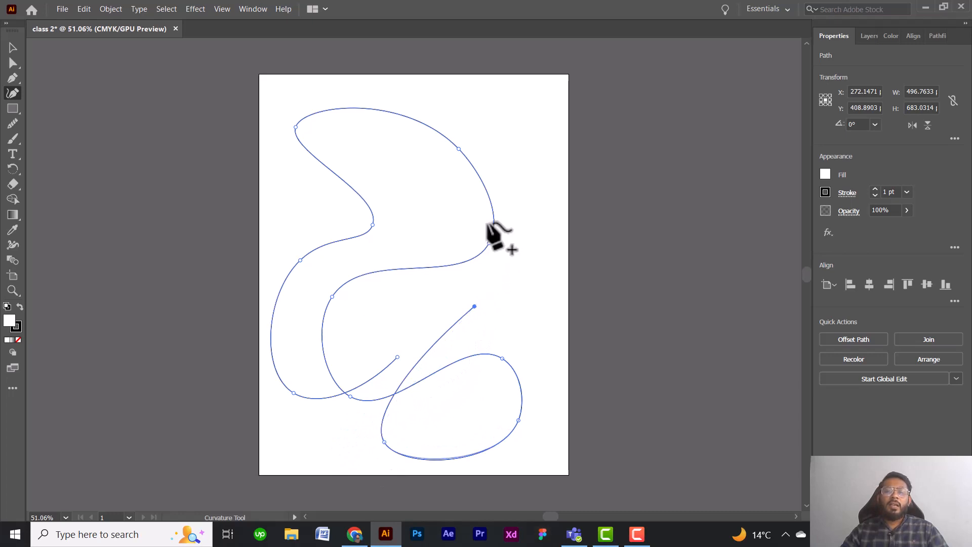
click(449, 202)
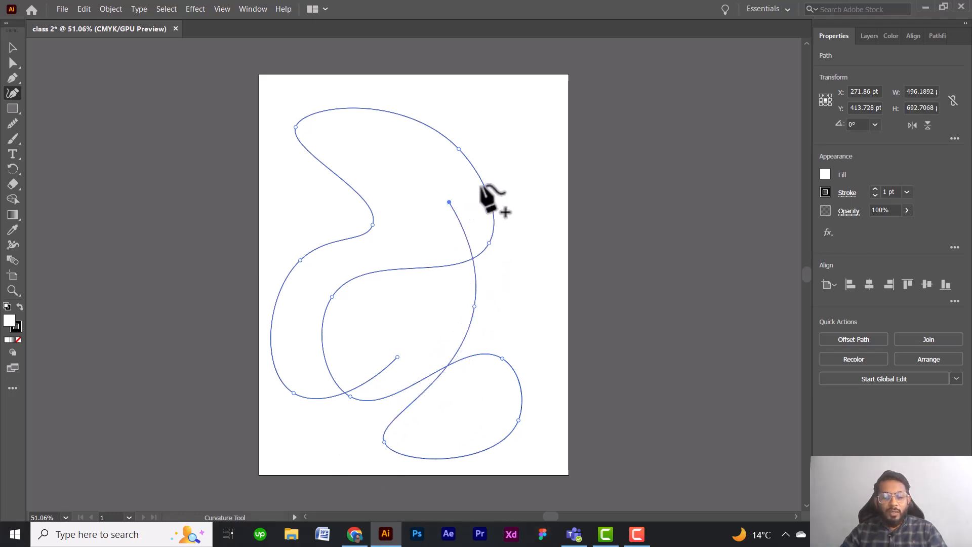
End the path and delete the whole winding curve from the artboard.
key(Escape)
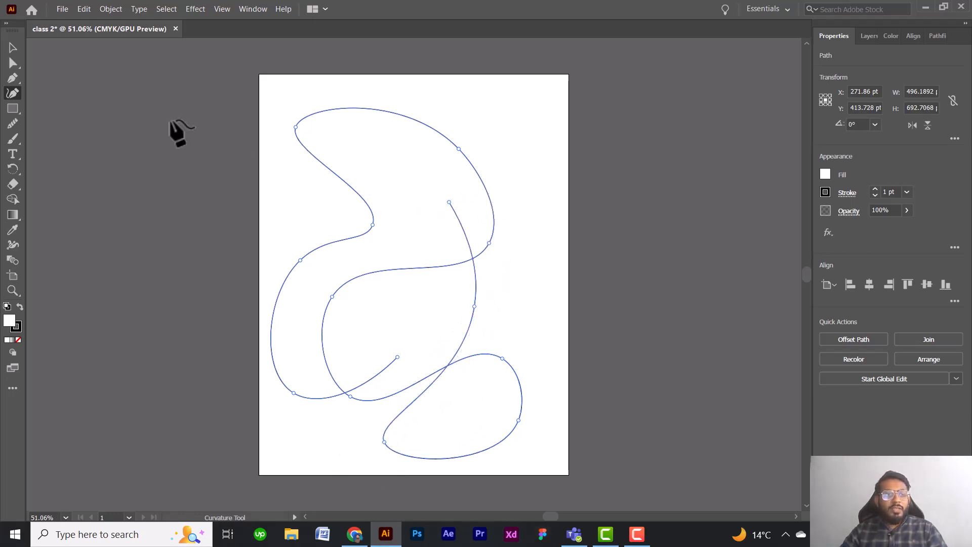
click(10, 48)
key(Delete)
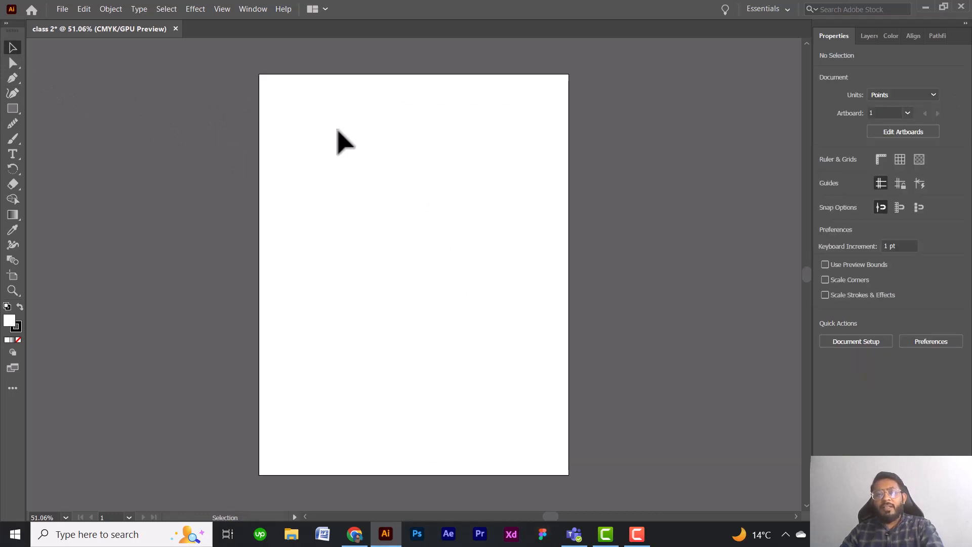
Draw a closed rounded shape about 448 by 397 pt on the artboard with four Curvature tool anchor points, shifting its starting point slightly inward.
click(13, 93)
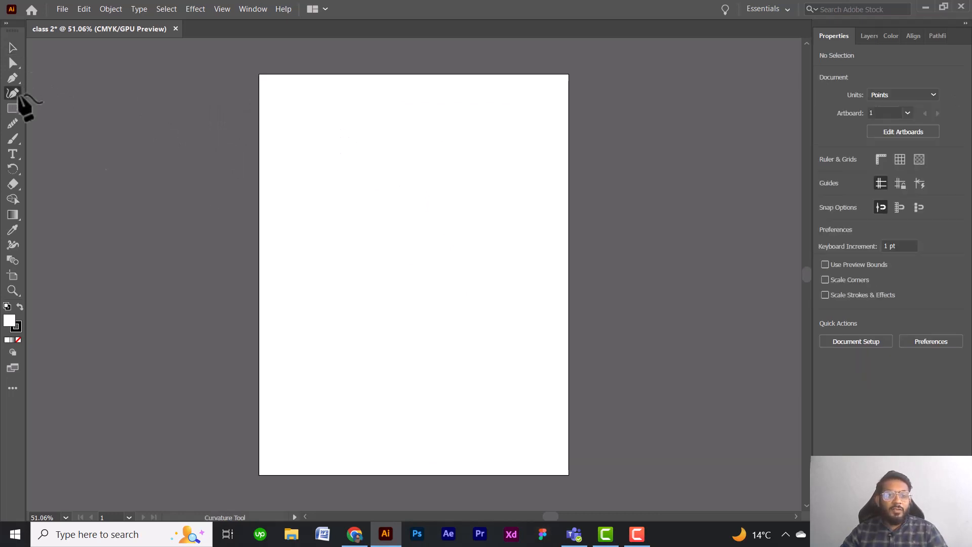
click(319, 158)
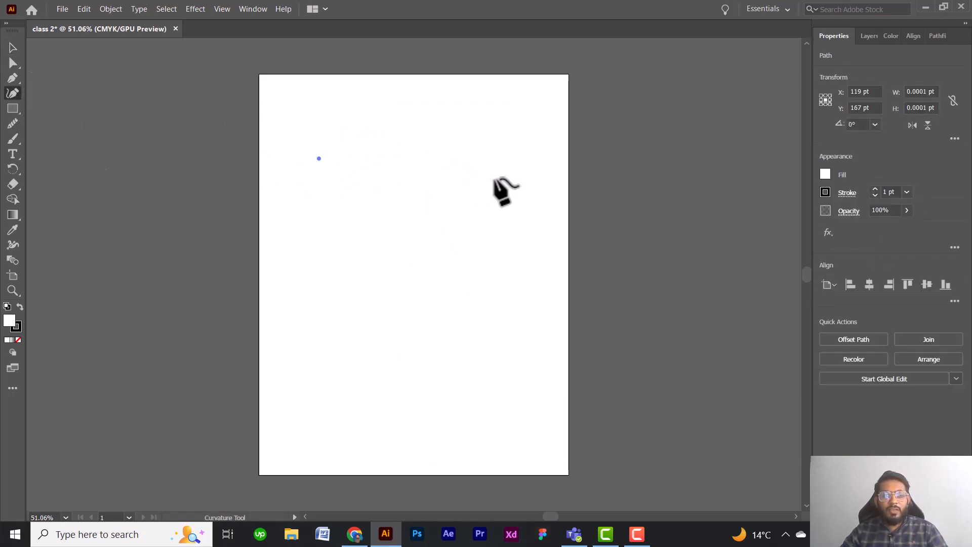
click(498, 191)
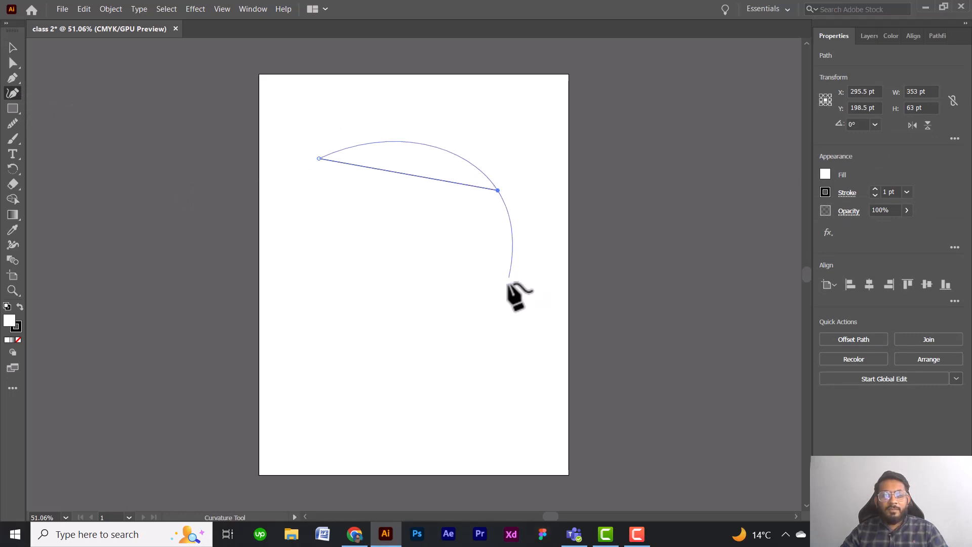
click(509, 292)
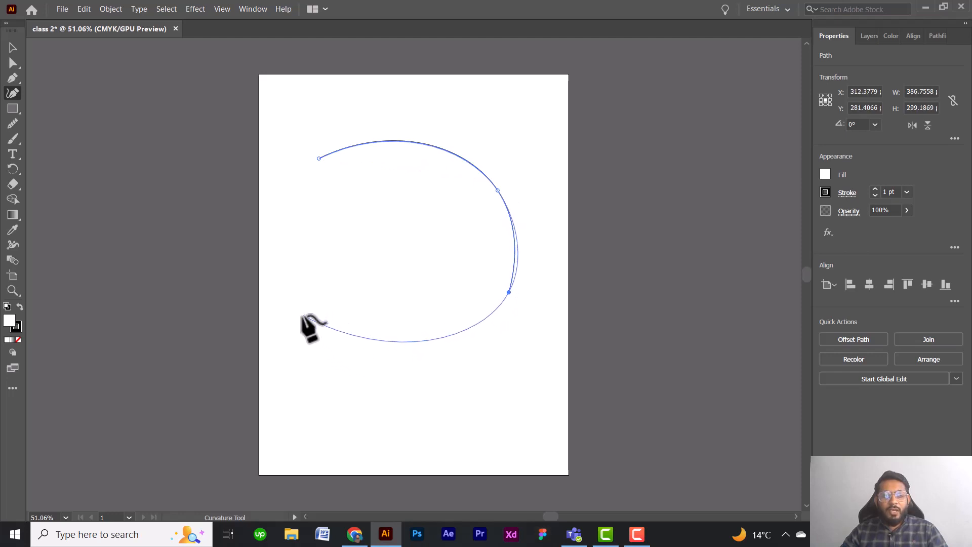
click(303, 315)
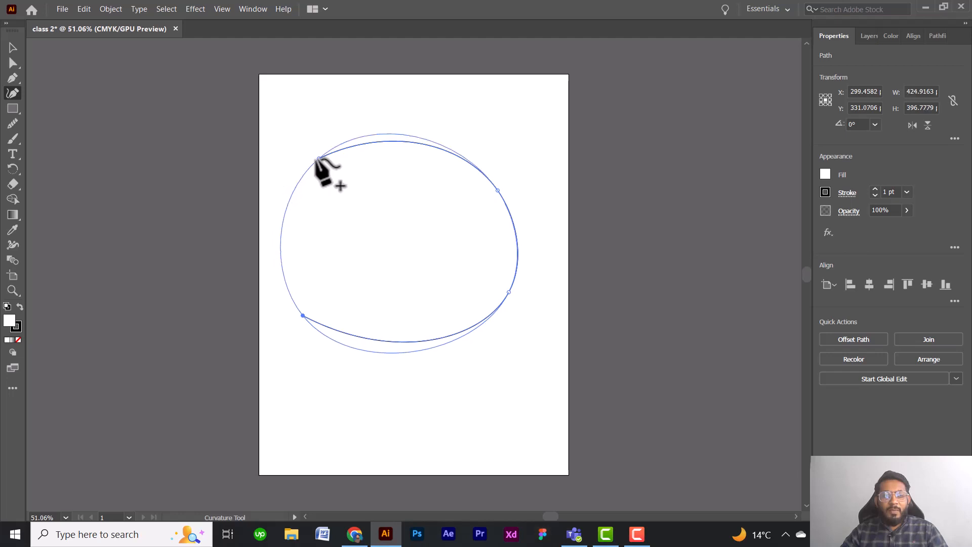
click(319, 159)
drag(339, 158, 350, 166)
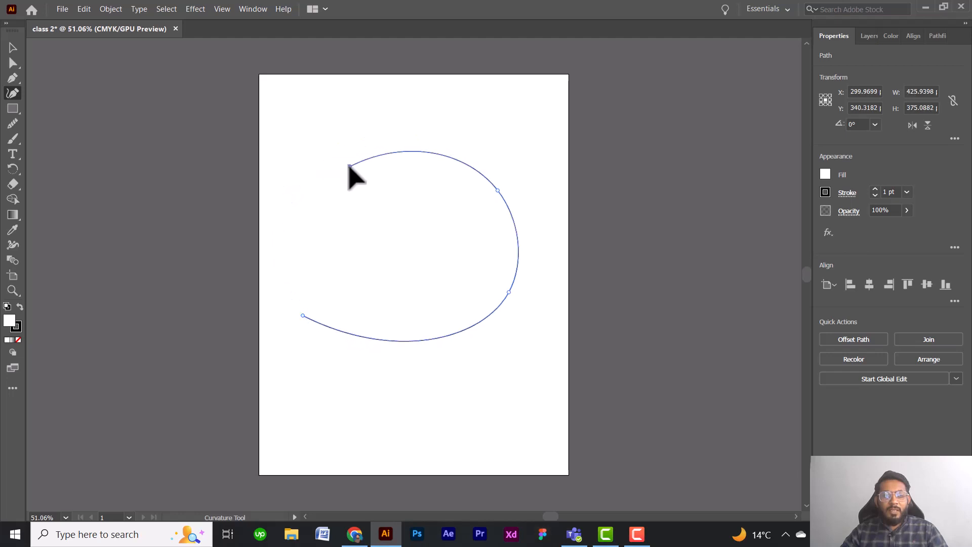
click(302, 315)
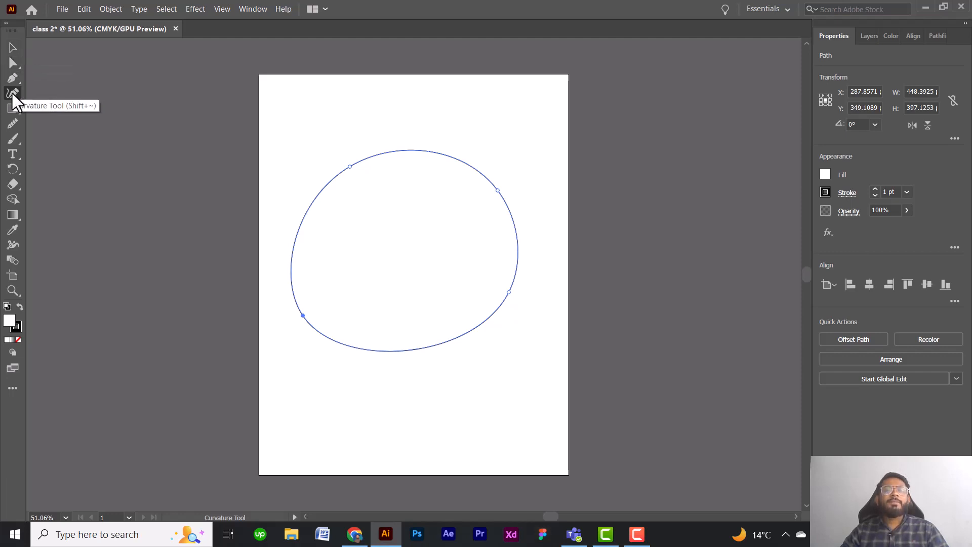
Draw a second closed curved shape over the first with five Curvature tool anchor points, dipping between two peaks along its upper side.
click(328, 128)
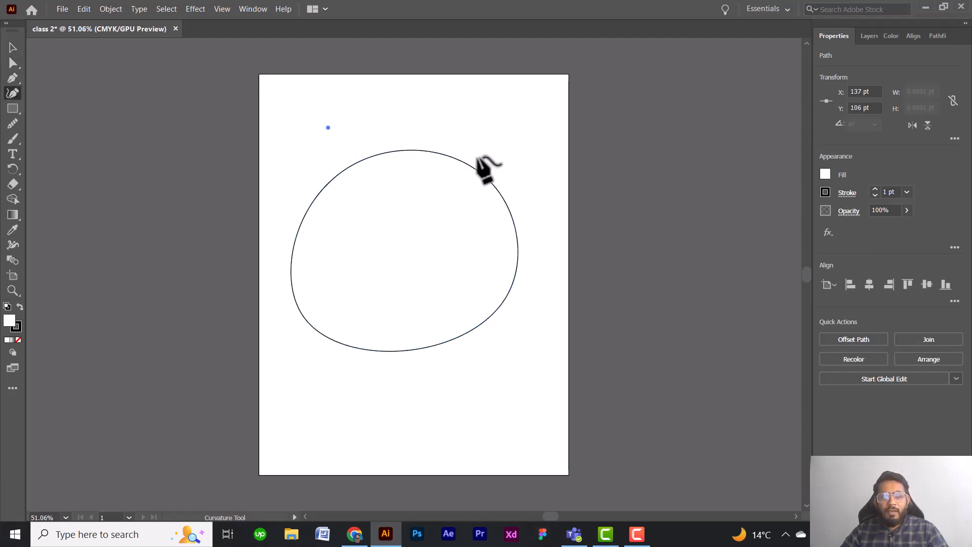
click(474, 253)
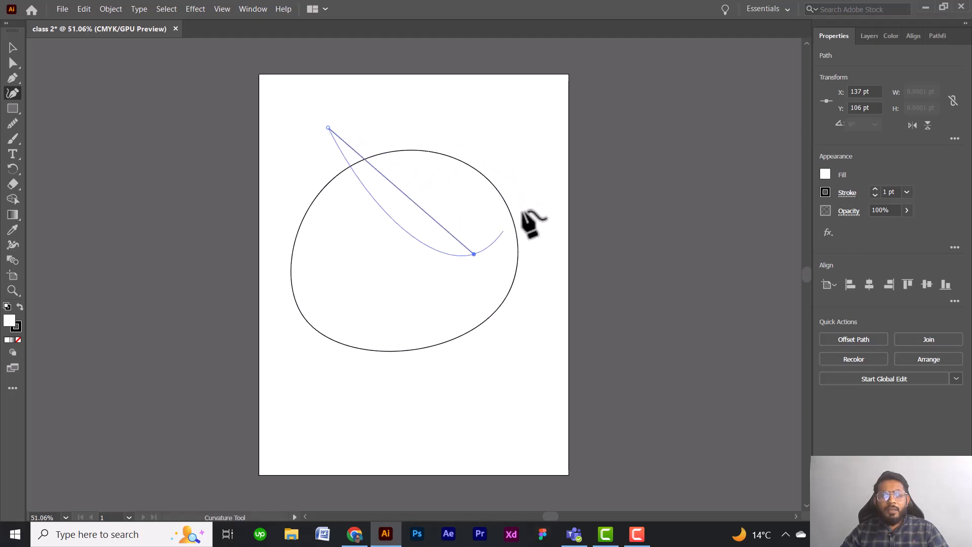
click(534, 172)
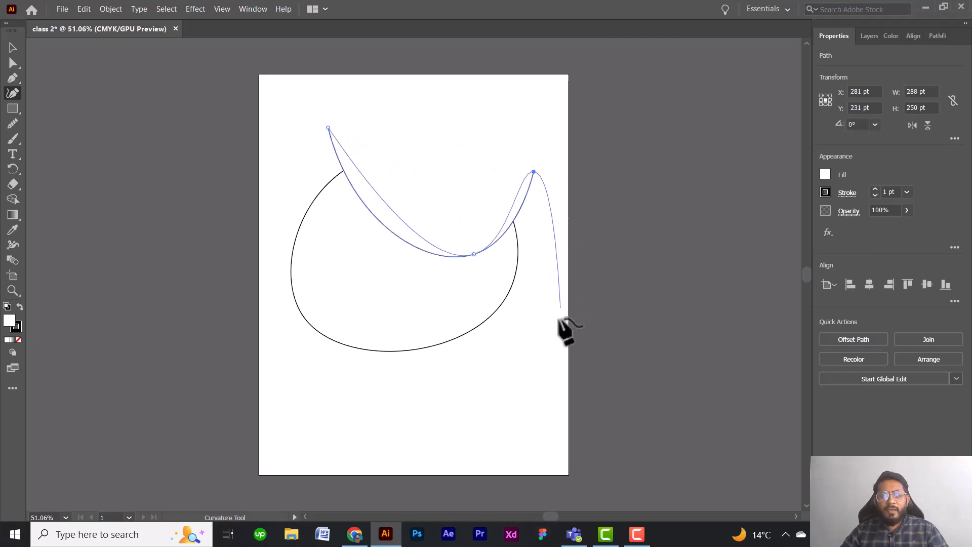
click(550, 335)
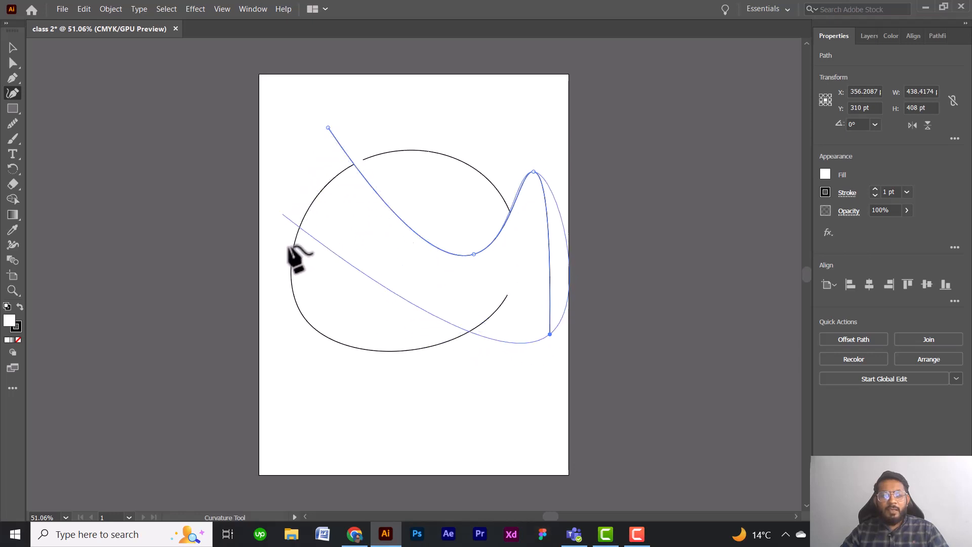
click(338, 367)
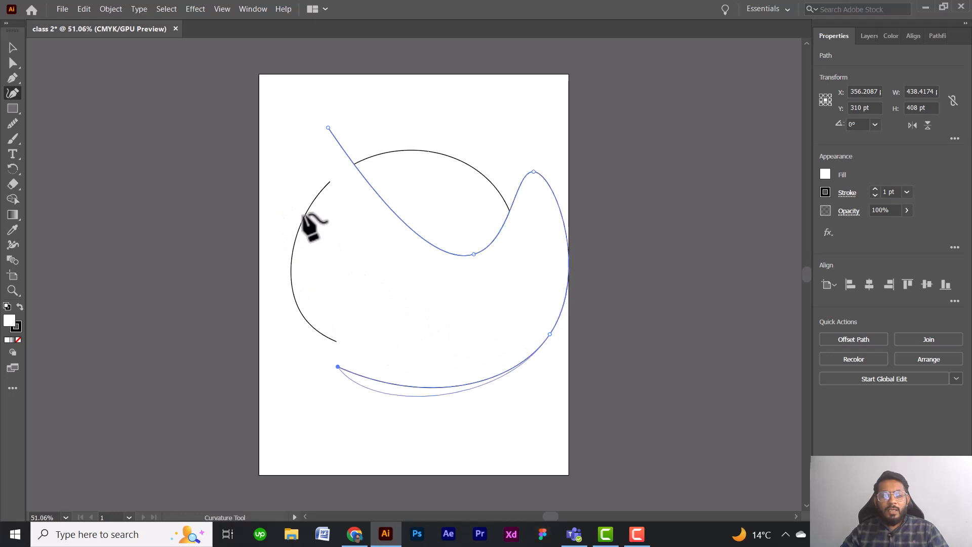
click(329, 128)
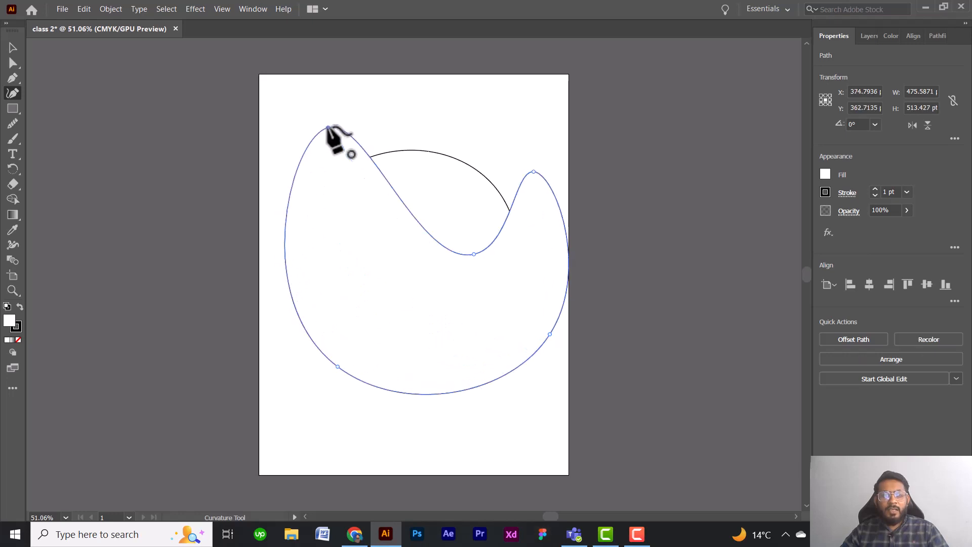
Scale the two-peaked shape down to about 317 by 298 pt and move it to the artboard's upper right.
click(13, 48)
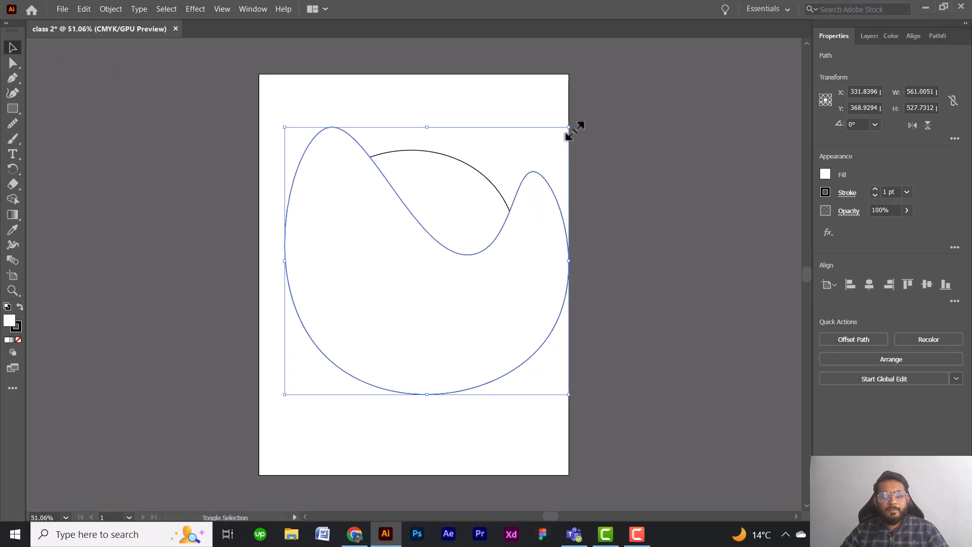
drag(574, 130, 446, 244)
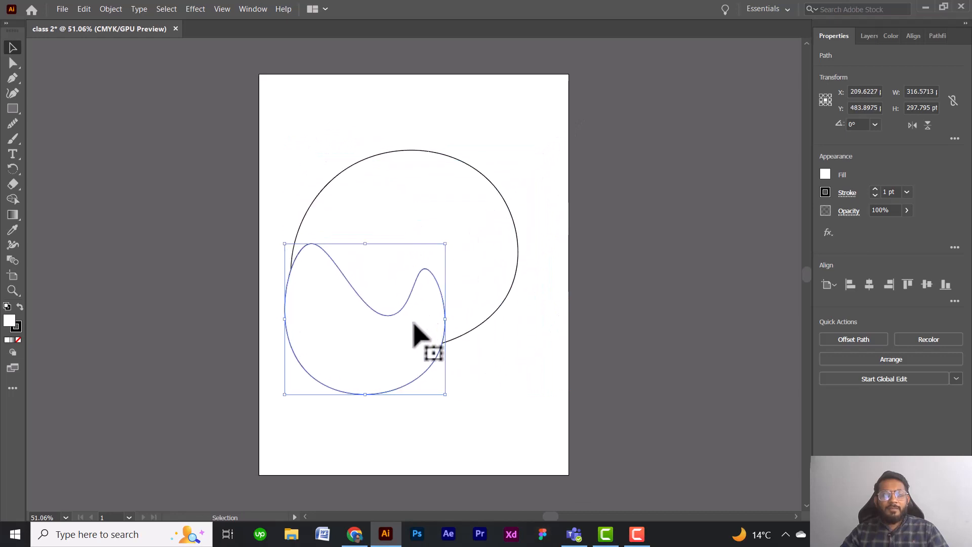
drag(419, 336, 508, 159)
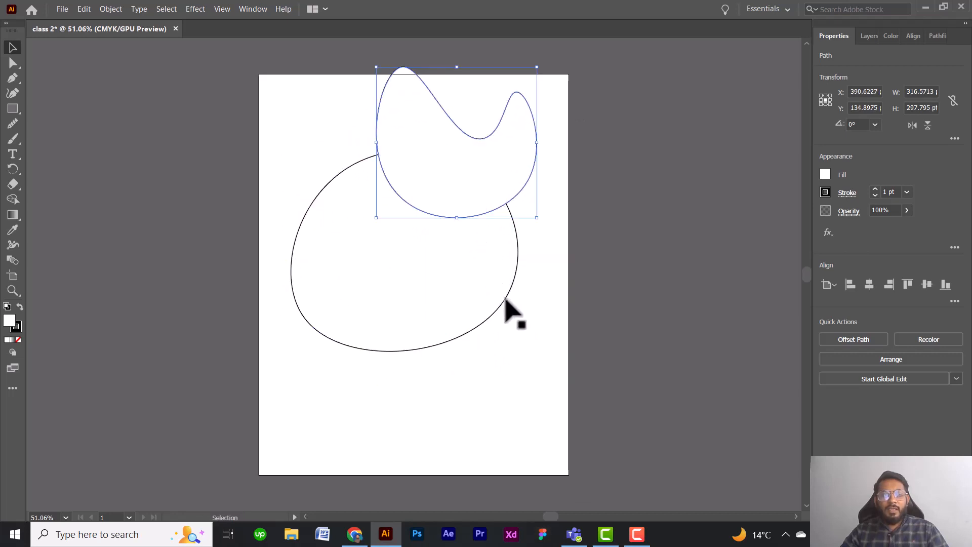
Move the rounded shape down below the two-peaked one and scale it proportionally to about 405 by 359 pt.
drag(506, 310, 505, 379)
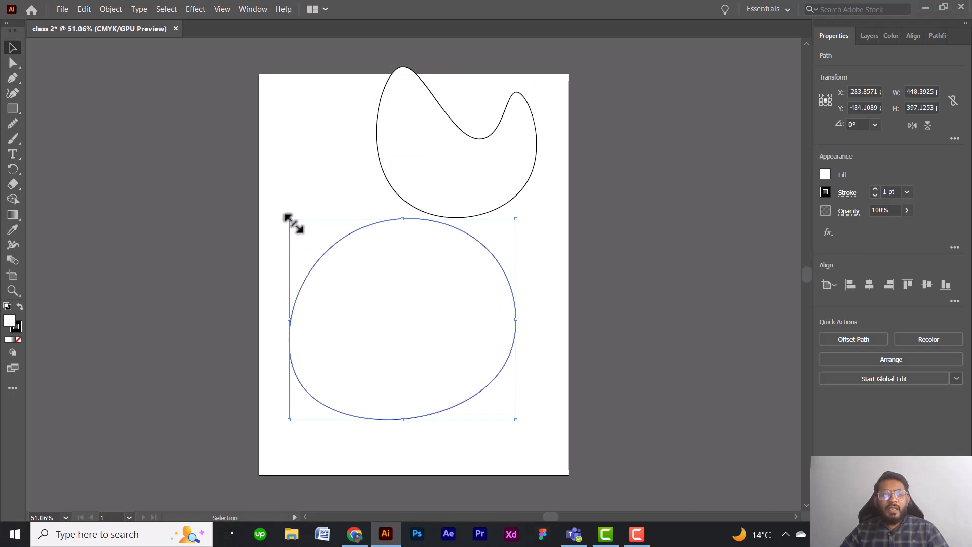
mouse_move(293, 222)
mouse_down()
mouse_move(369, 267)
mouse_move(285, 252)
mouse_move(311, 204)
mouse_move(371, 248)
mouse_move(317, 245)
mouse_move(394, 223)
mouse_move(325, 257)
mouse_move(354, 213)
mouse_move(293, 248)
mouse_move(307, 229)
mouse_move(295, 223)
mouse_up()
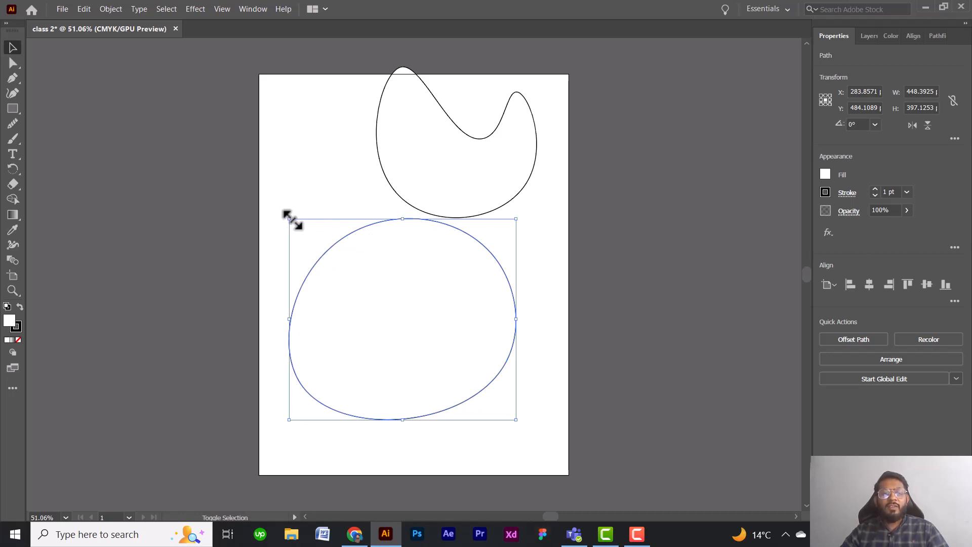
drag(293, 220, 416, 322)
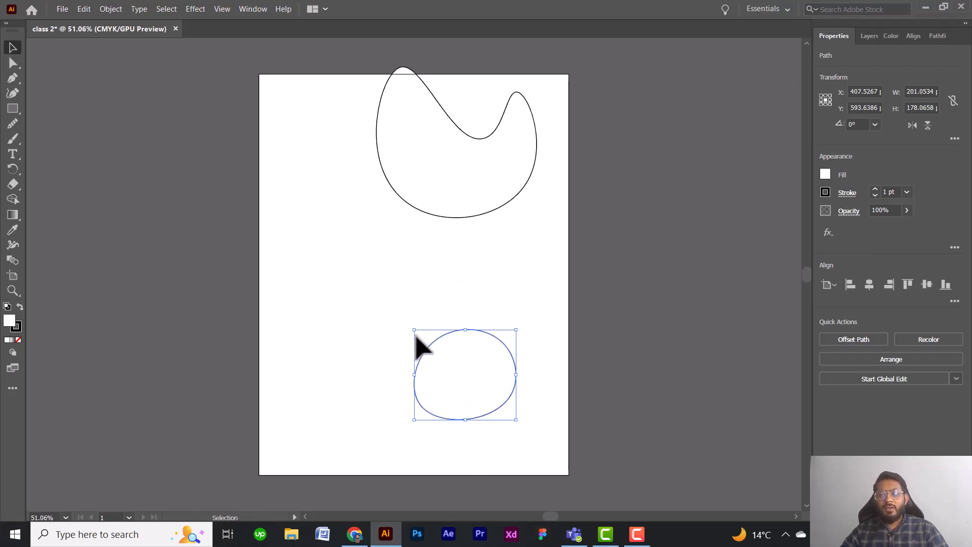
drag(414, 330, 288, 240)
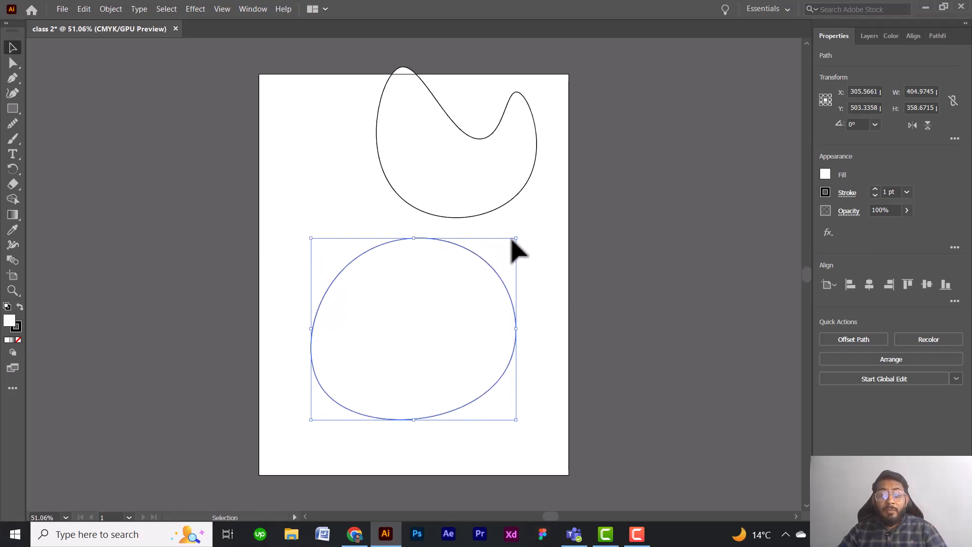
drag(516, 238, 468, 342)
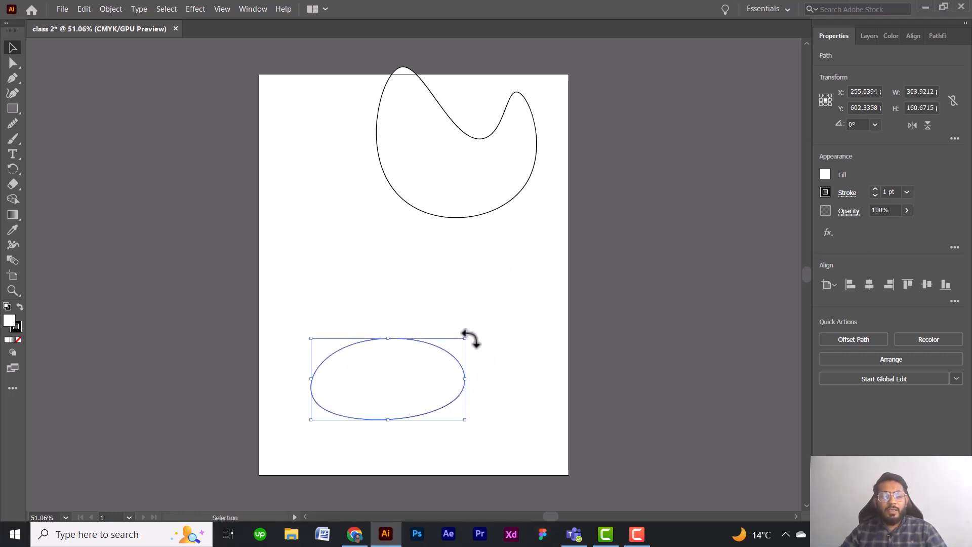
key(ctrl+z)
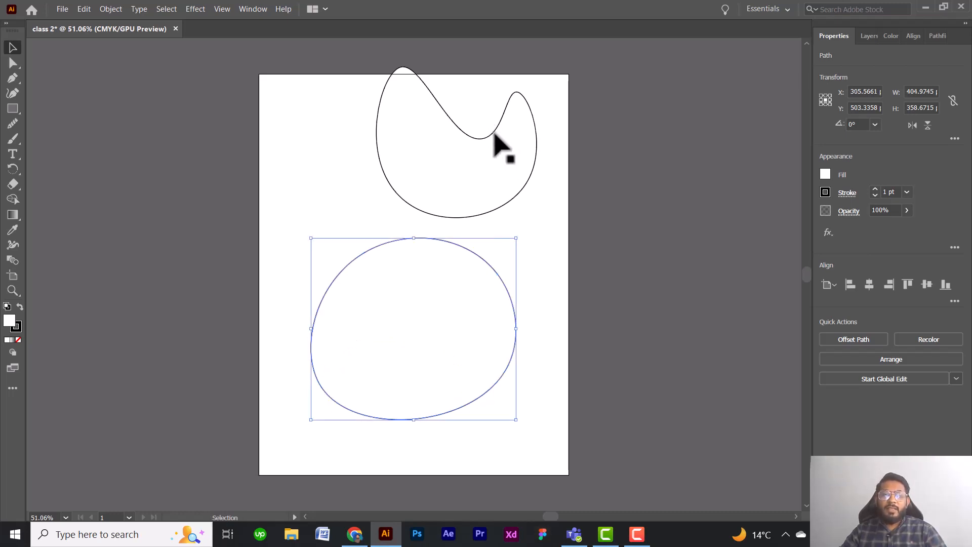
Move the two-peaked shape onto the rounded shape's upper edge, scale it down to about 148 by 139 pt and deselect it.
drag(481, 138, 431, 193)
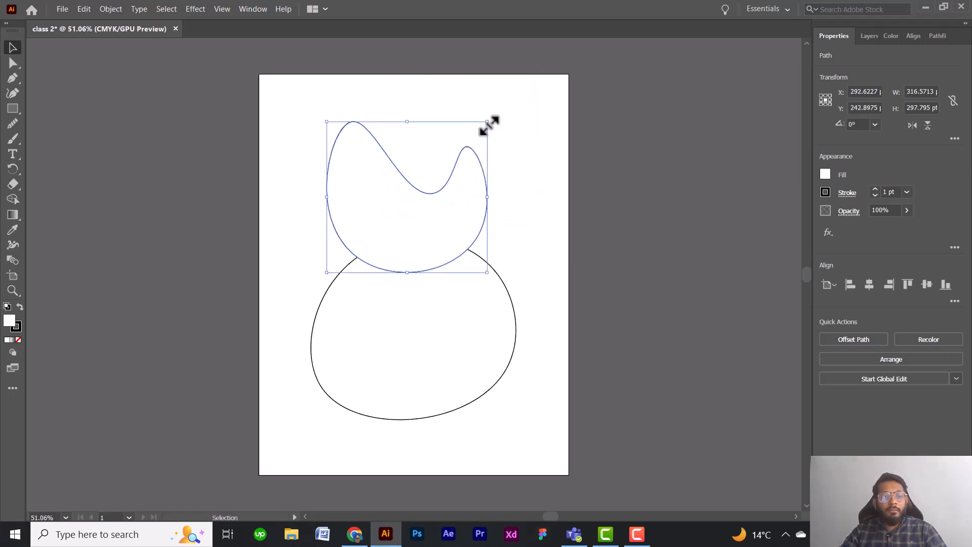
drag(487, 124, 418, 197)
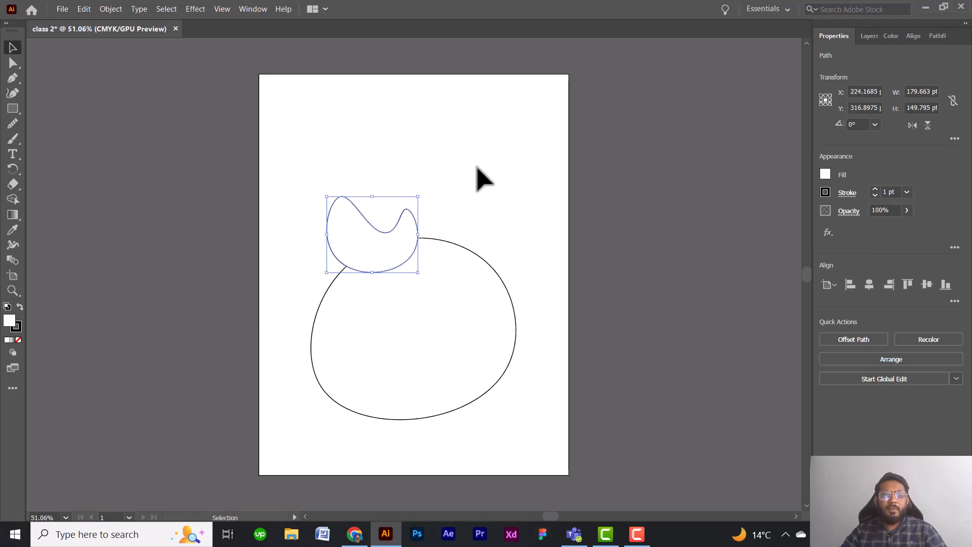
key(ctrl+z)
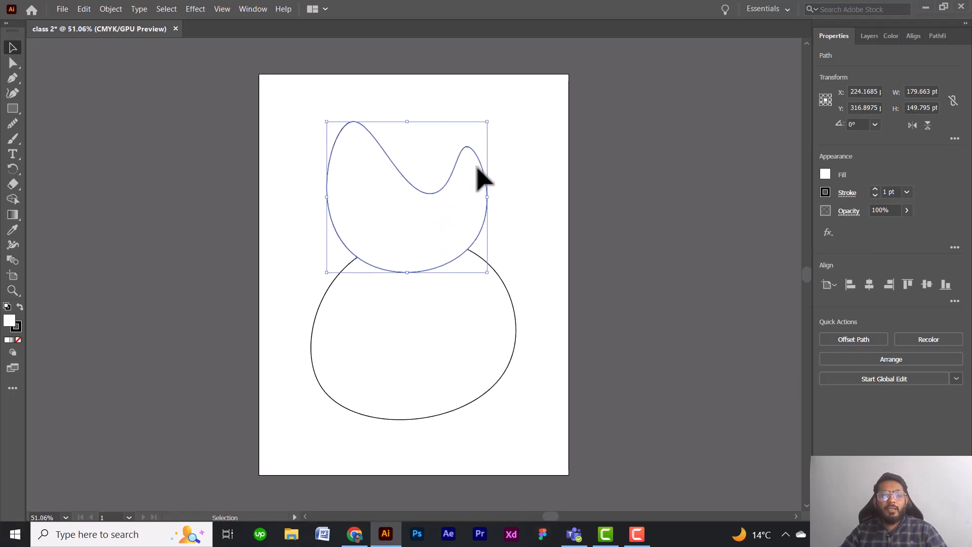
drag(487, 124, 403, 203)
click(495, 150)
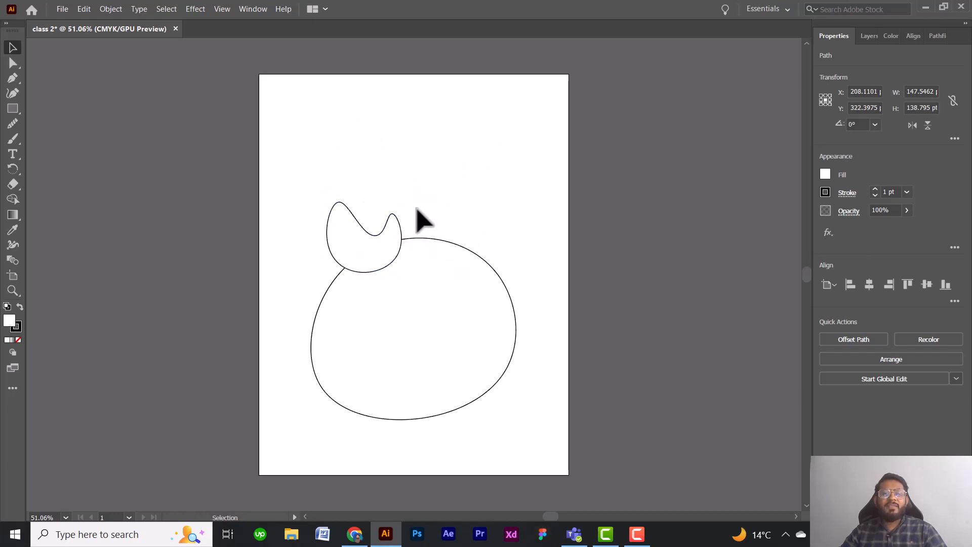
click(463, 194)
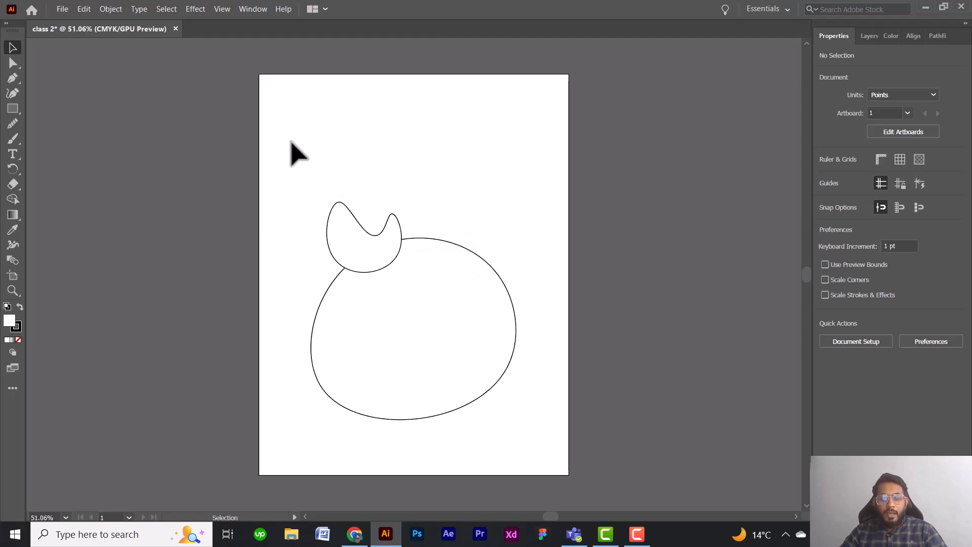
Select both curved shapes, scale them down together and move them to the artboard's lower left corner.
drag(292, 135, 492, 232)
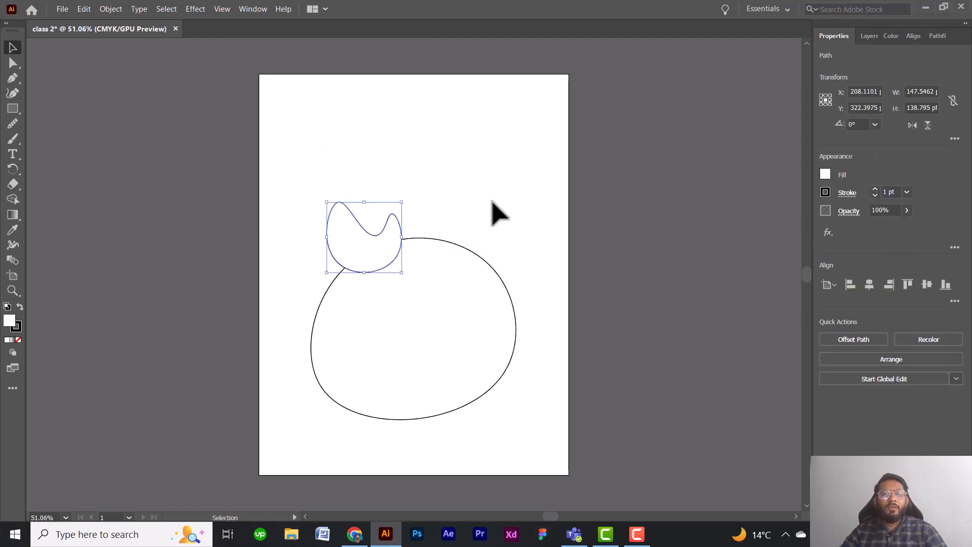
click(492, 199)
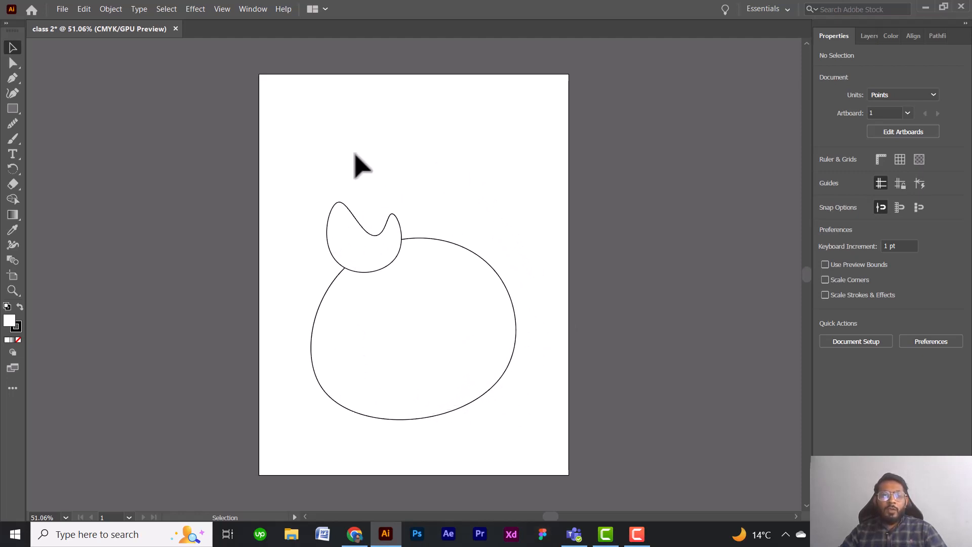
drag(312, 161, 536, 384)
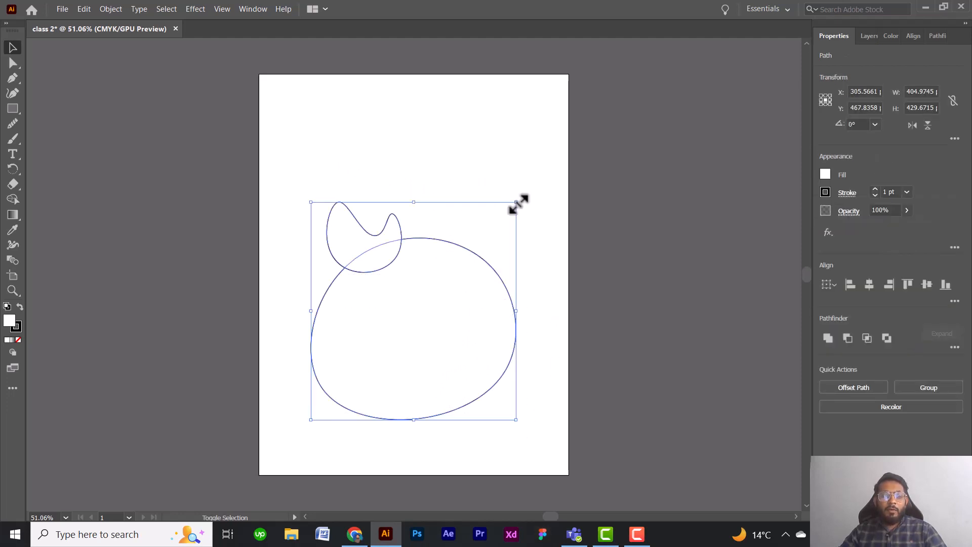
drag(517, 203, 427, 297)
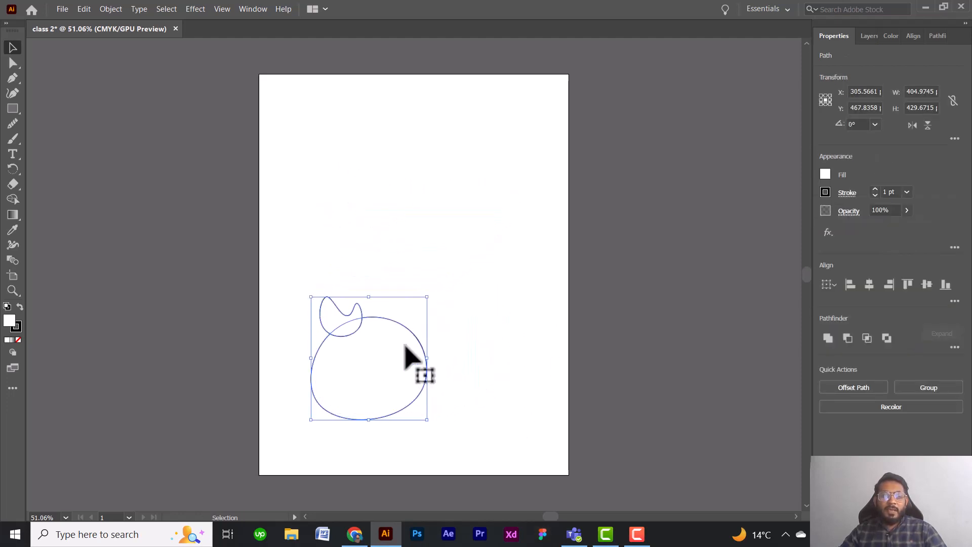
drag(413, 334, 385, 355)
click(473, 329)
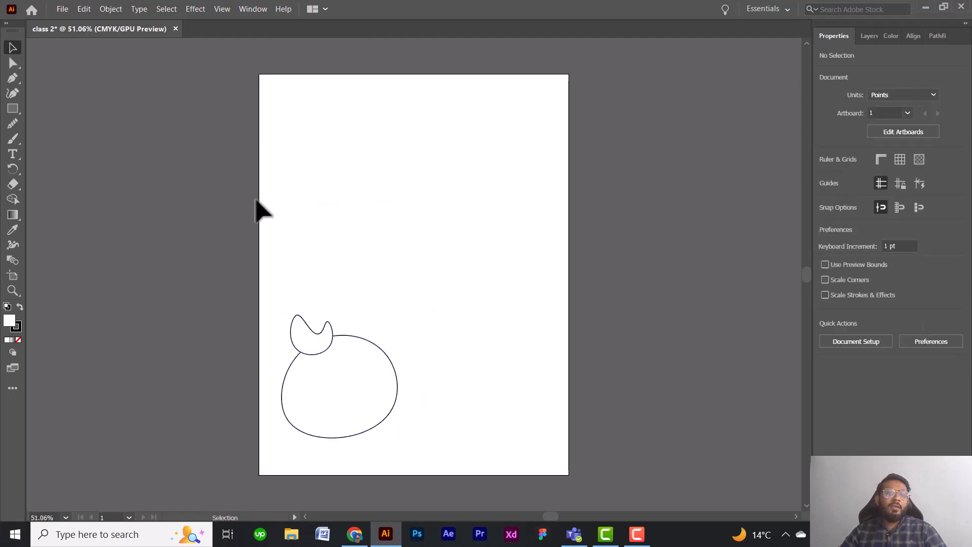
Draw a wide rectangle across the artboard's top and a tall one about 187 by 449 pt along its right side.
click(12, 108)
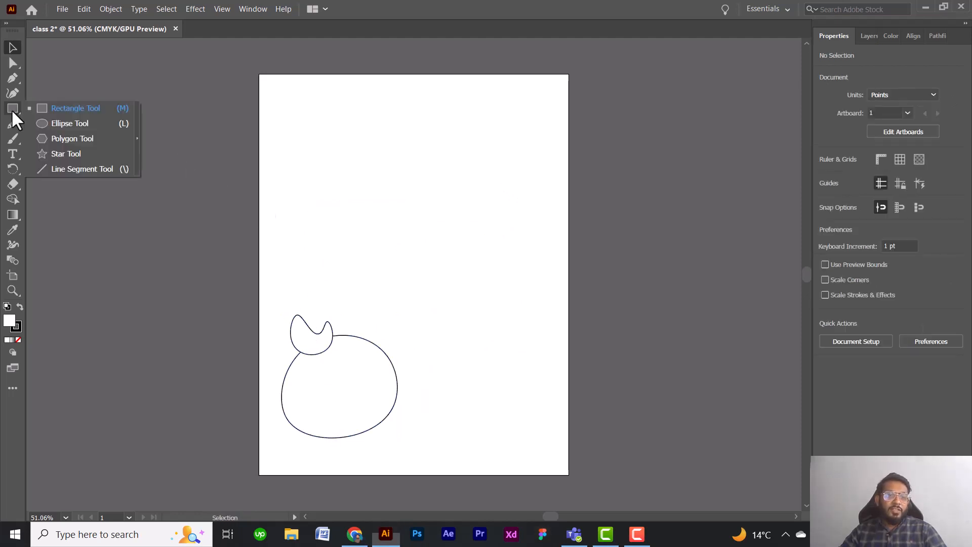
click(78, 105)
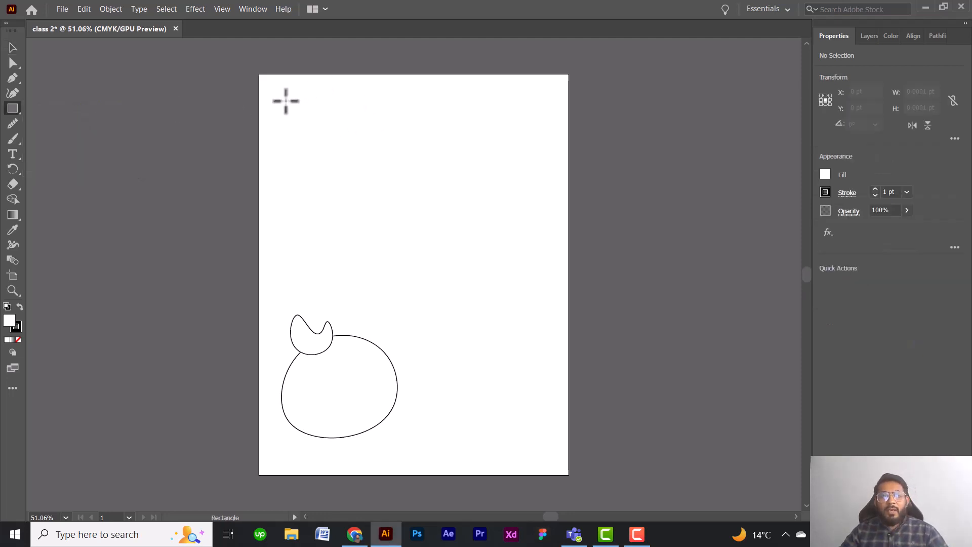
drag(287, 101, 537, 191)
drag(453, 213, 548, 440)
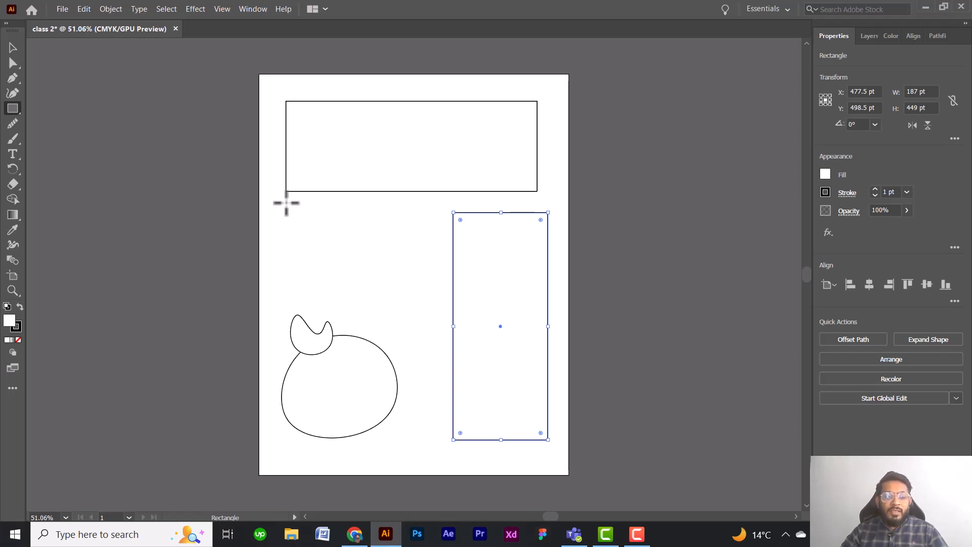
Draw two squares below the wide rectangle, one about 194 pt wide and one about 205 pt overlapping the tall rectangle.
drag(287, 203, 384, 266)
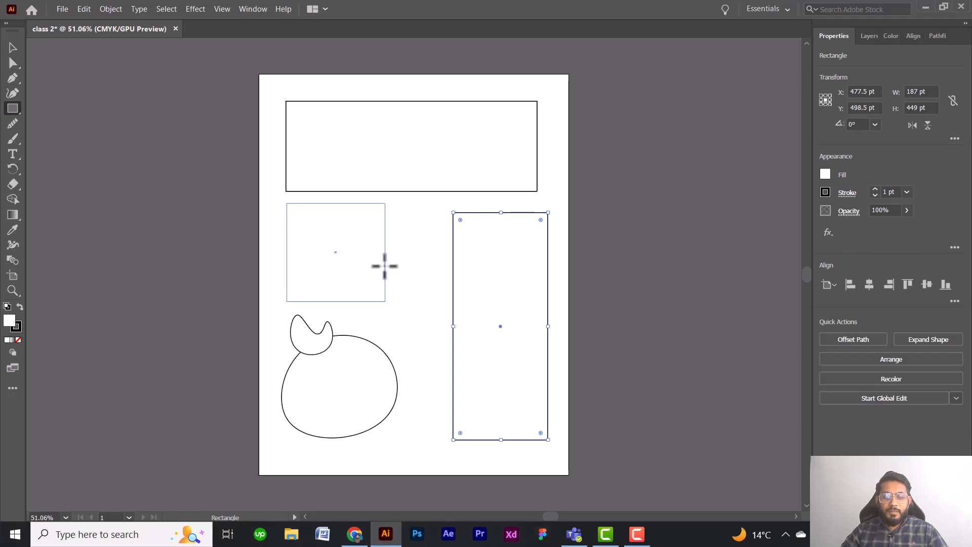
drag(384, 266, 383, 265)
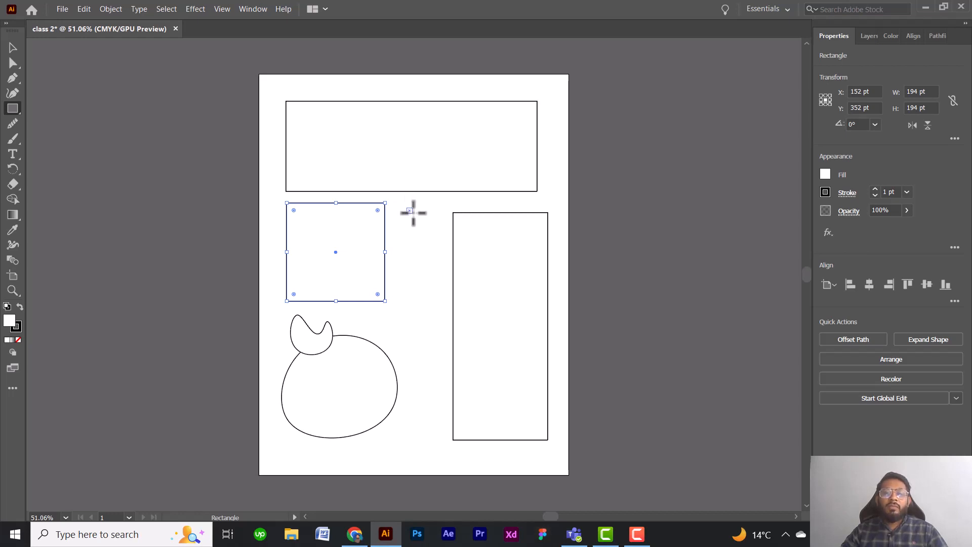
drag(408, 209, 497, 295)
drag(508, 301, 510, 302)
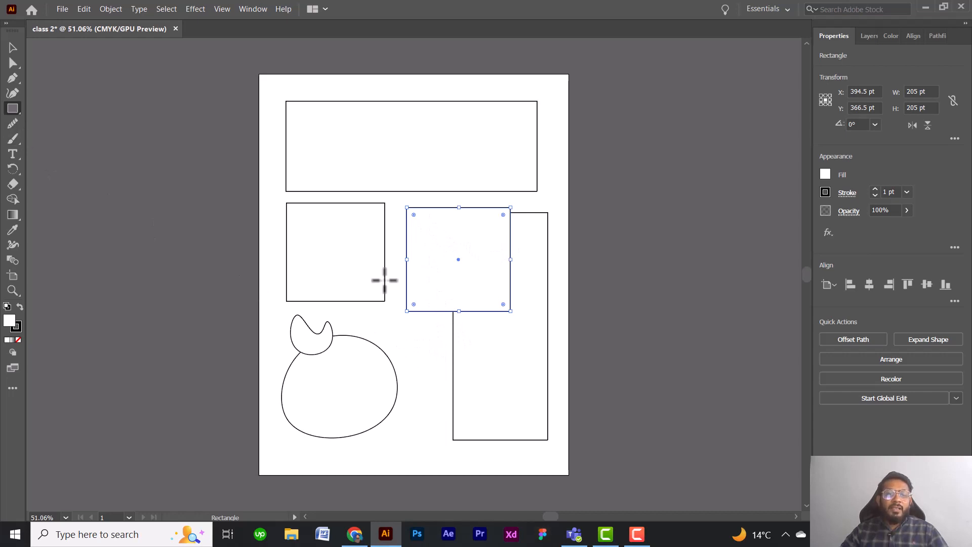
Create a rectangle of exactly 400 by 20 pt and move it to the artboard's lower edge, beneath the other shapes.
click(435, 359)
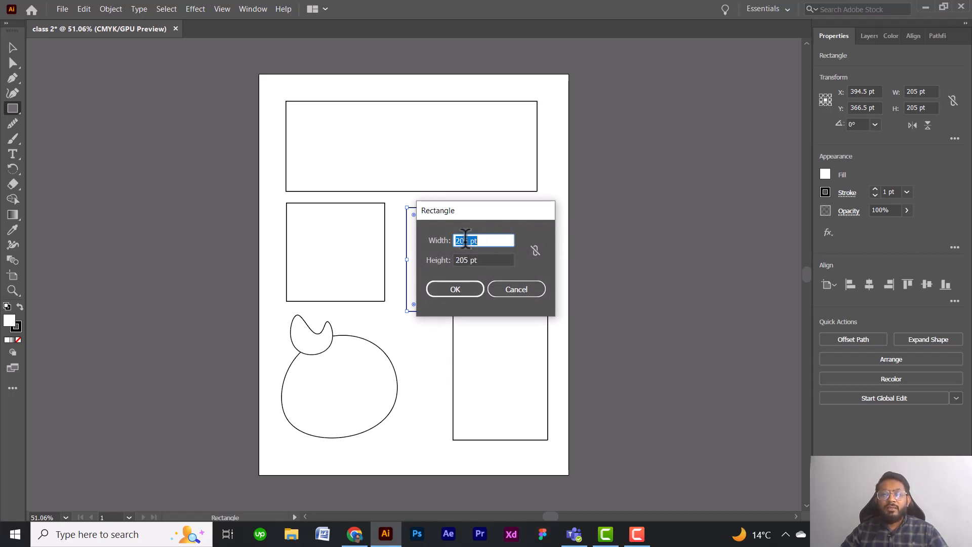
drag(470, 240, 452, 240)
text(4)
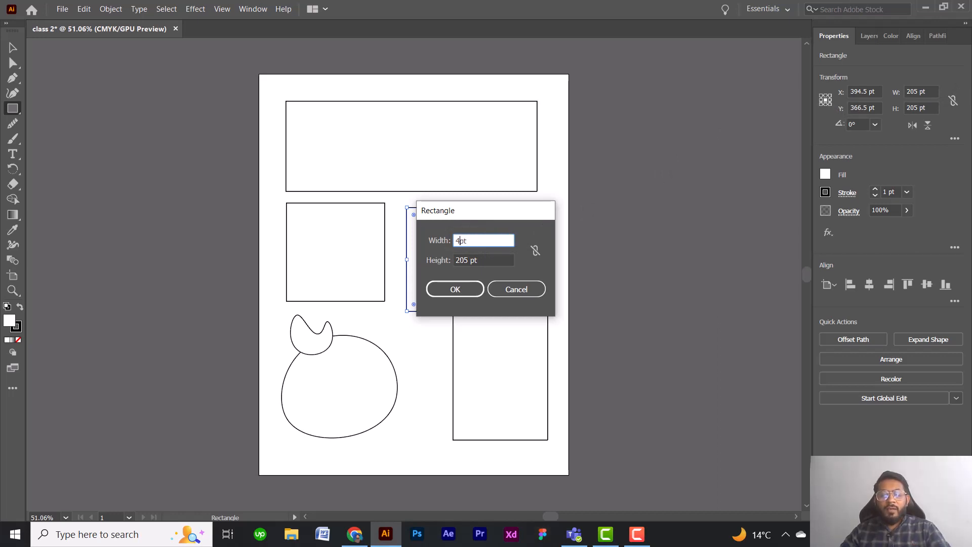
text(00)
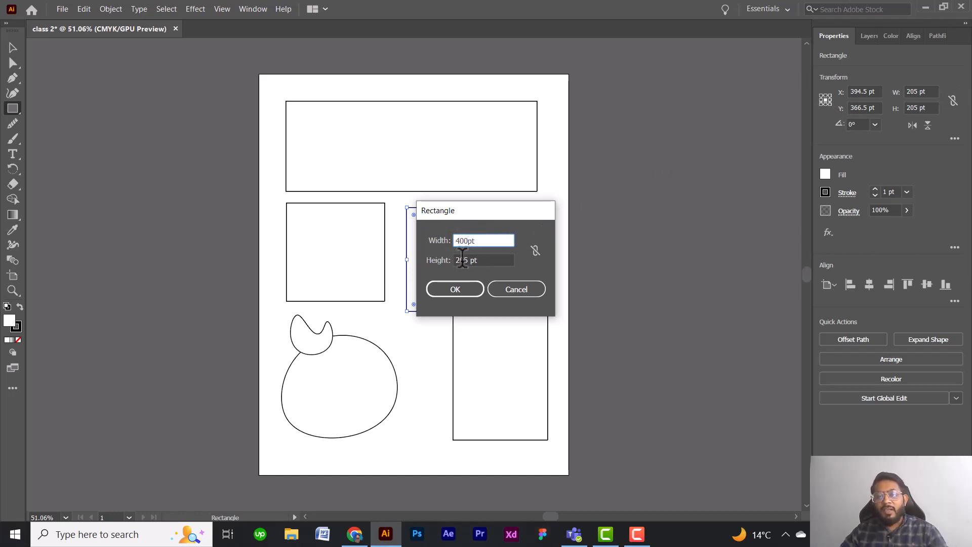
click(467, 260)
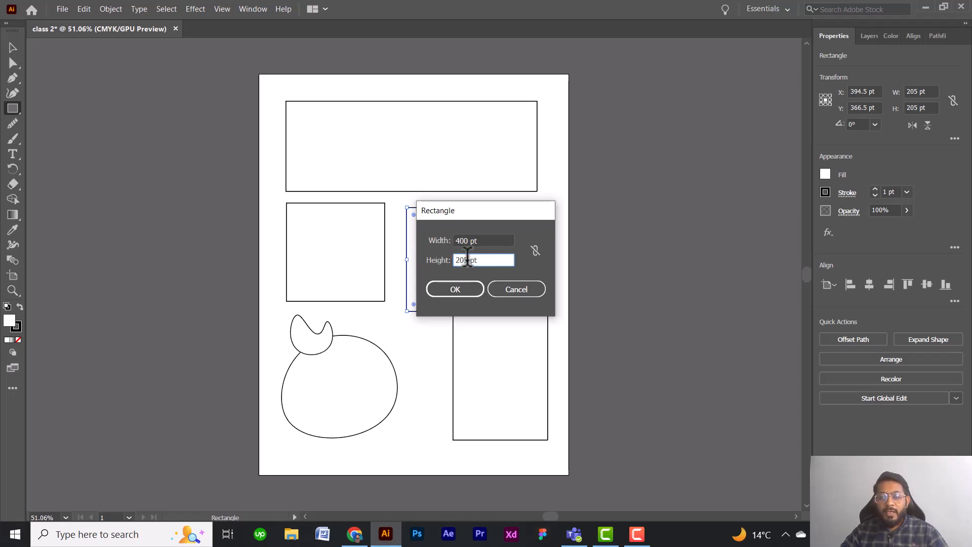
key(BackSpace)
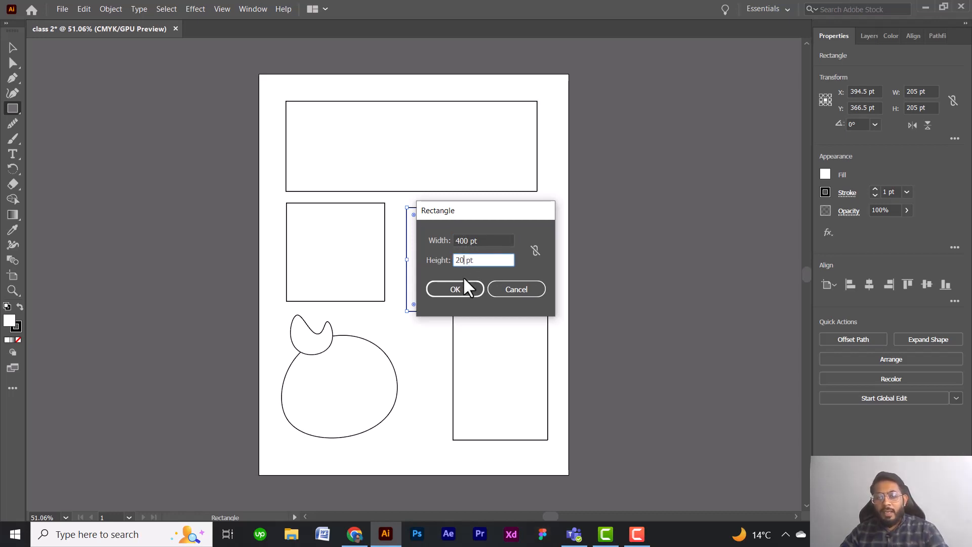
click(458, 284)
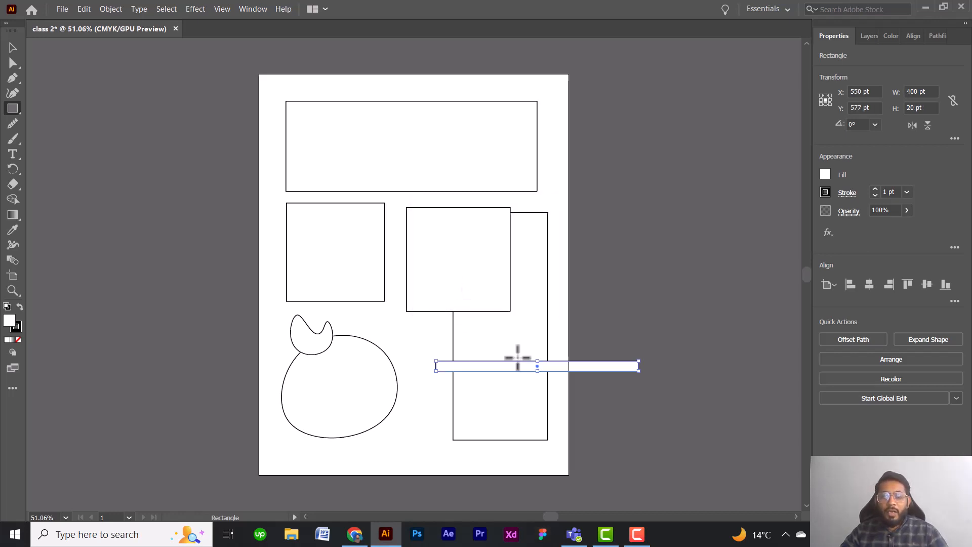
click(12, 48)
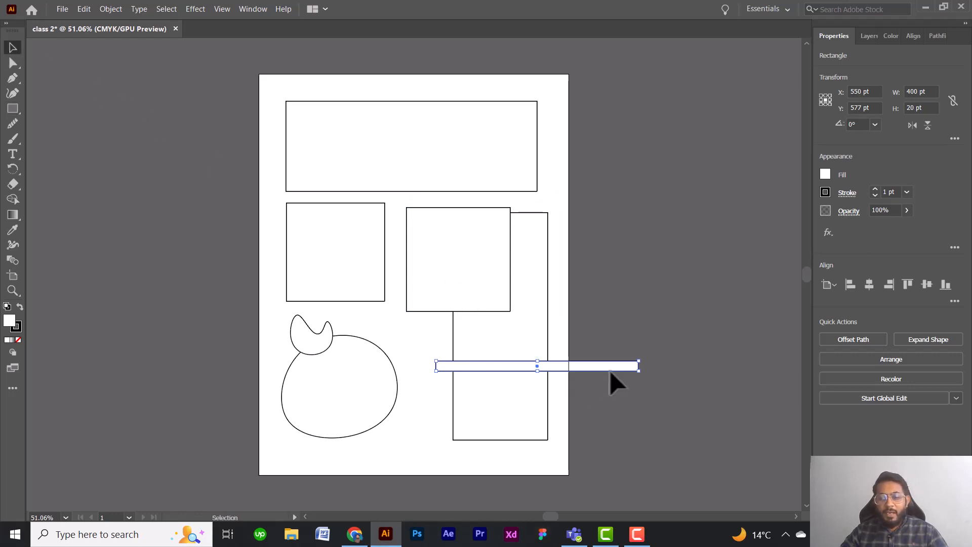
drag(612, 367, 481, 456)
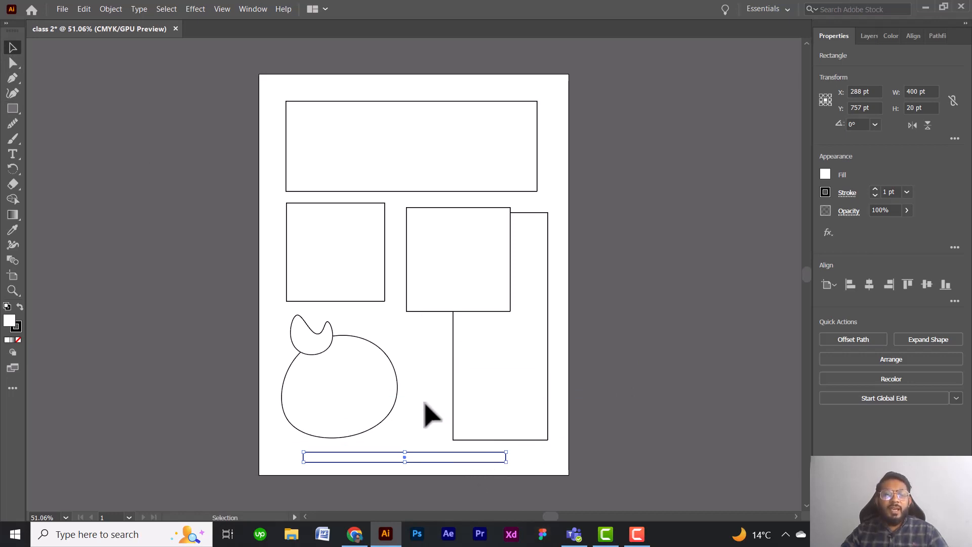
Create a square of exactly 150 by 150 pt between the rounded shape and the tall rectangle.
click(13, 108)
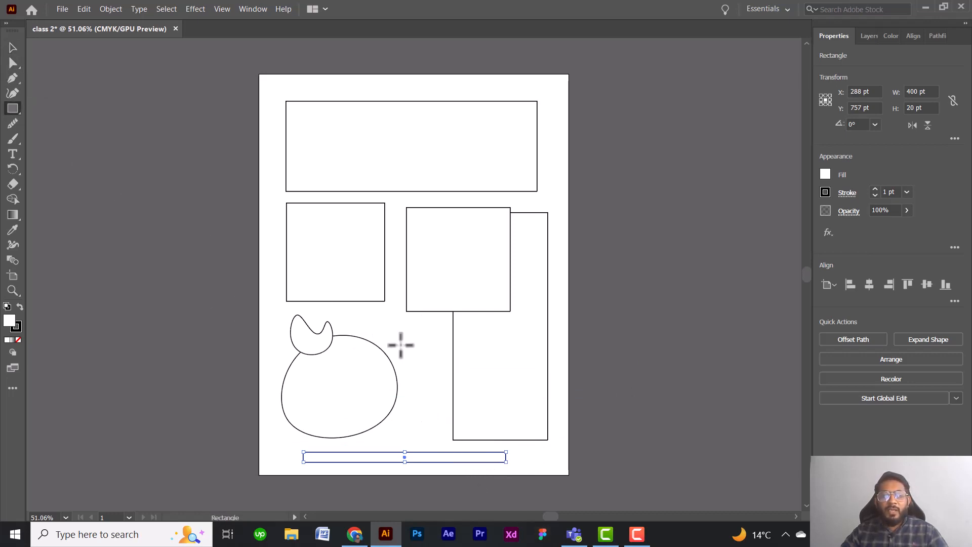
click(418, 346)
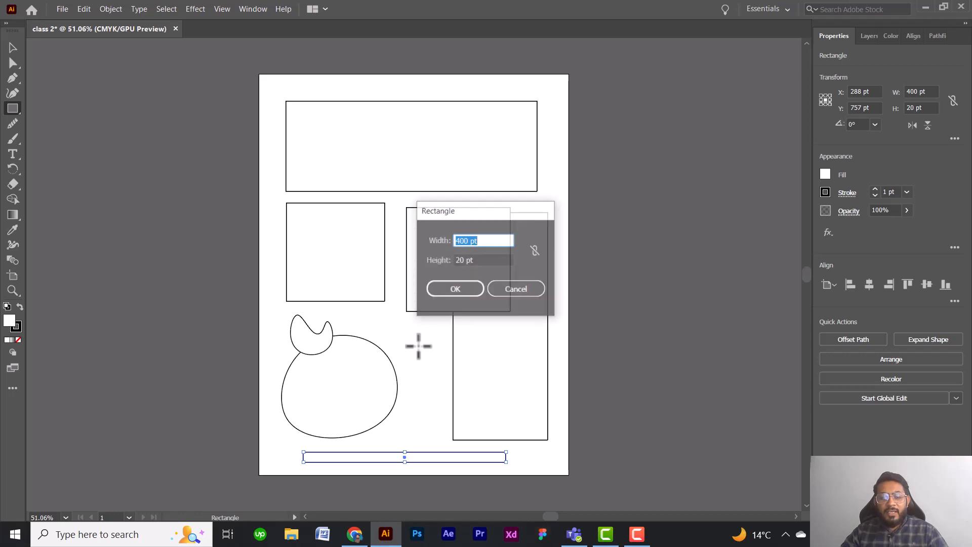
click(471, 240)
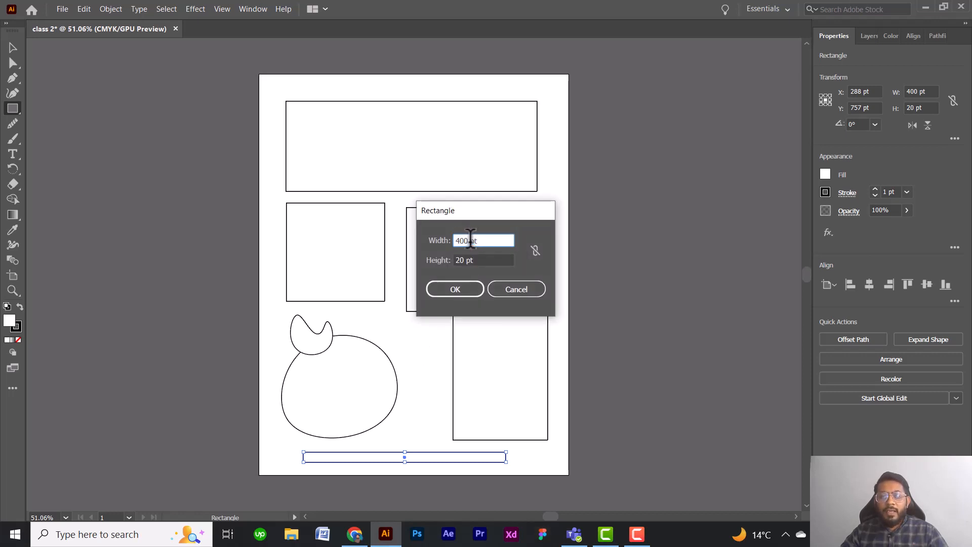
drag(470, 240, 452, 240)
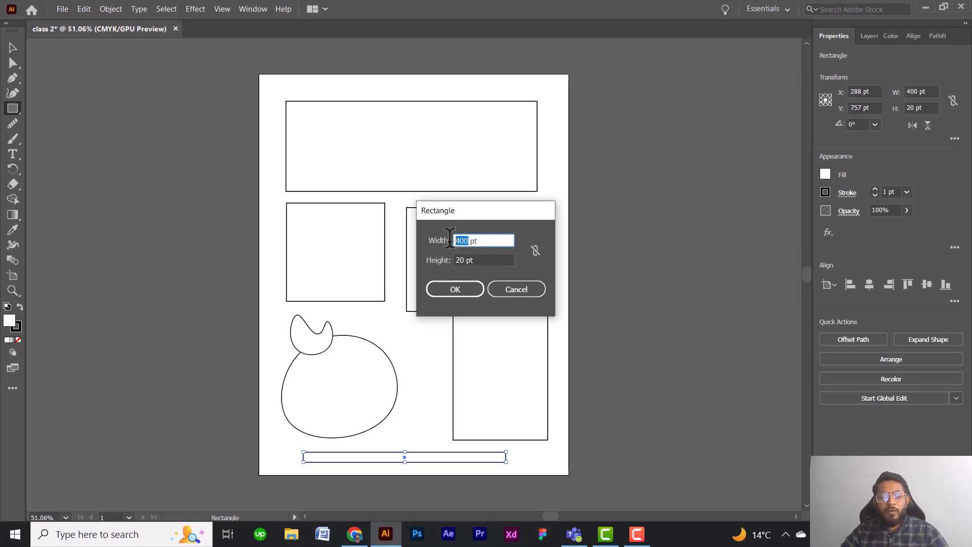
text(1)
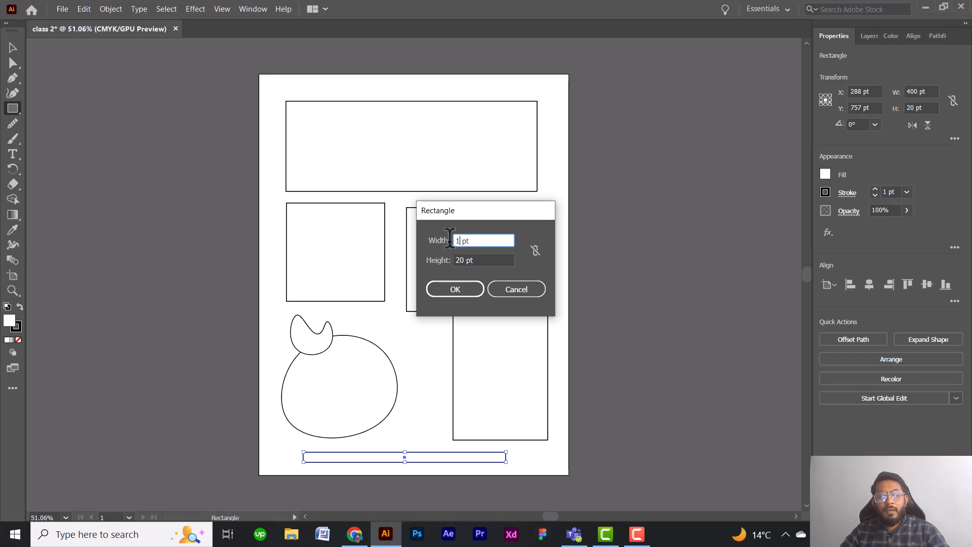
text(50)
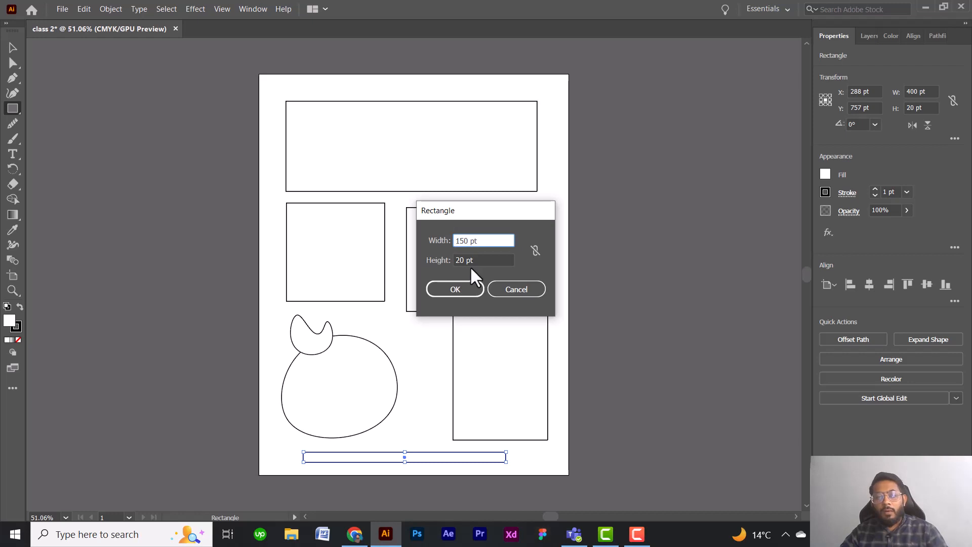
drag(464, 259, 450, 259)
text(15)
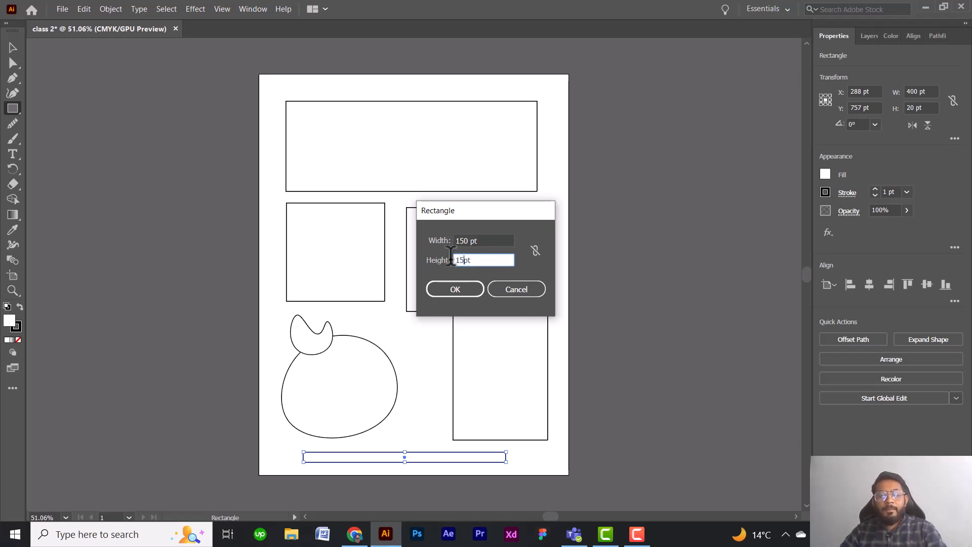
text(0)
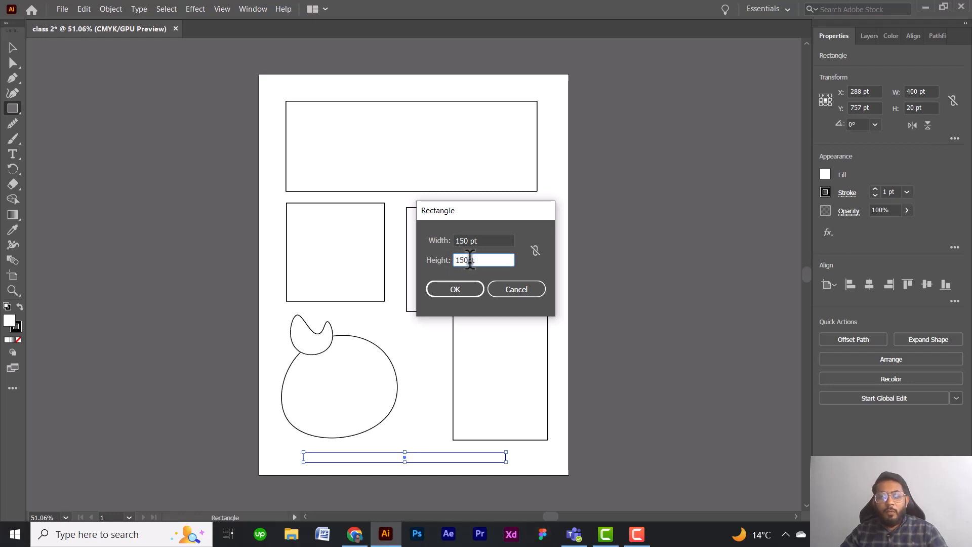
drag(470, 260, 473, 260)
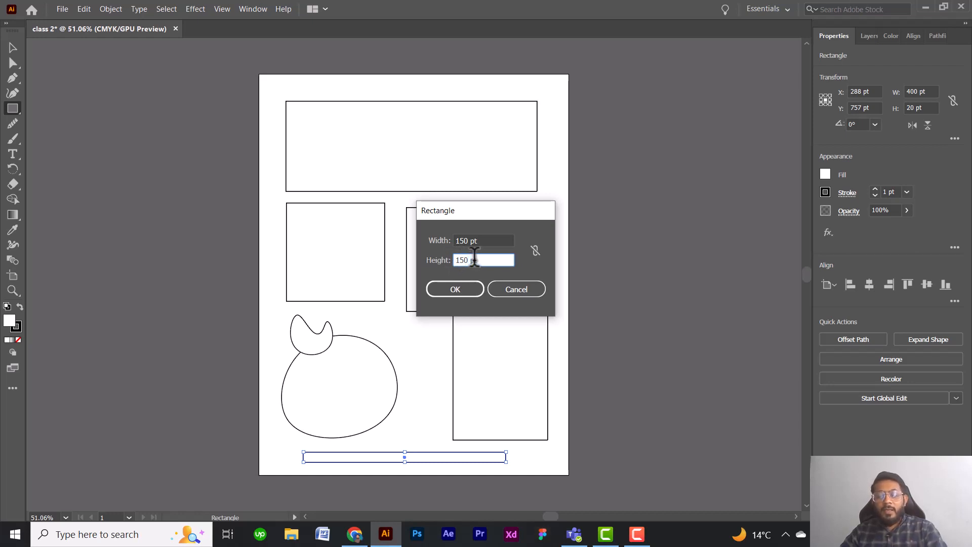
text(x)
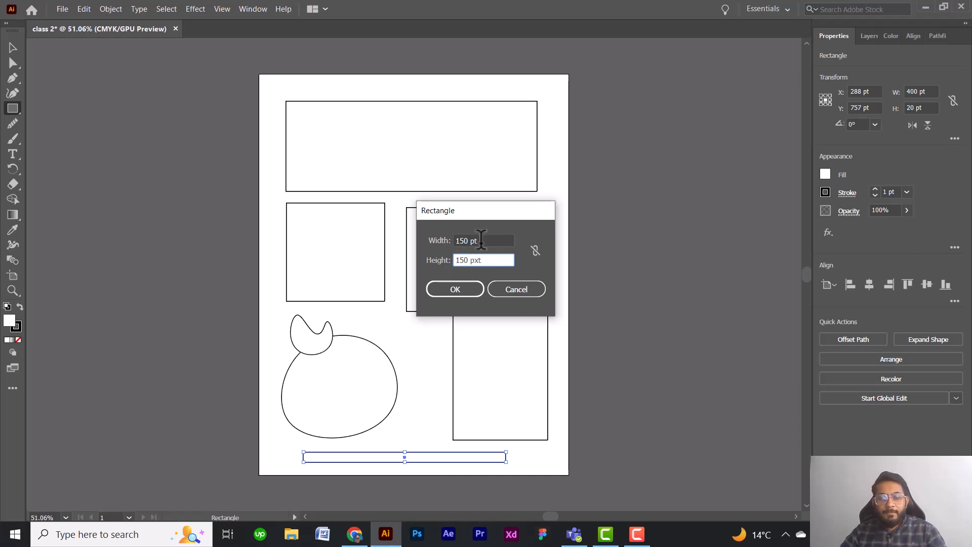
click(484, 257)
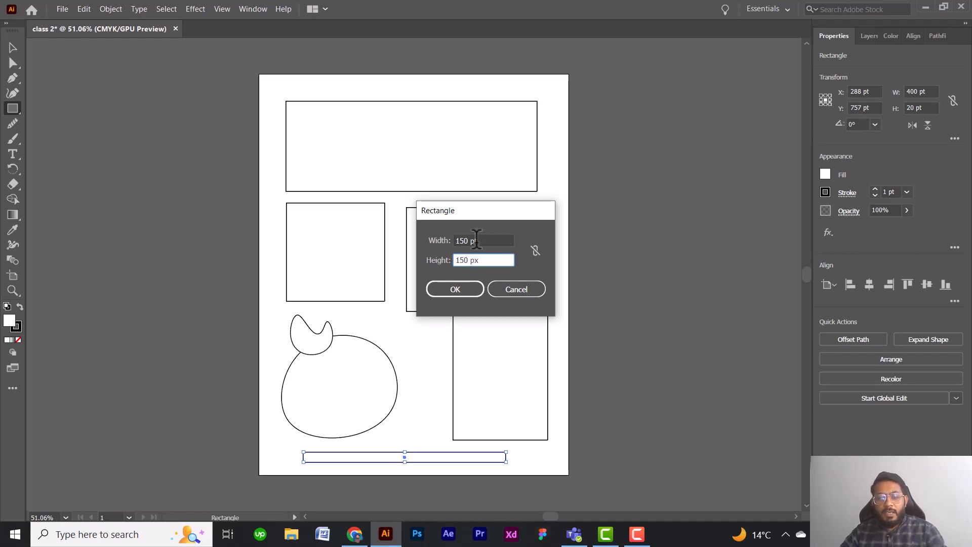
click(479, 240)
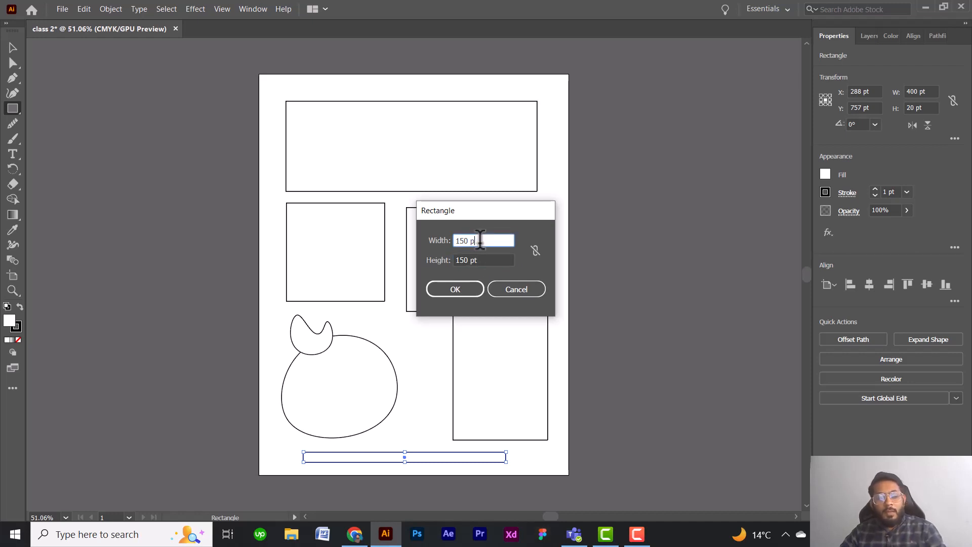
click(456, 289)
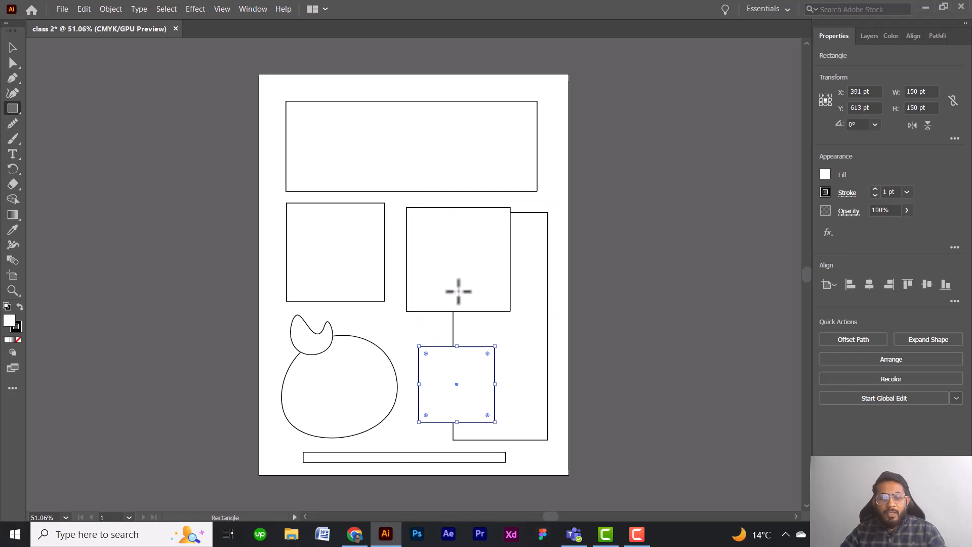
Move the 150 pt square inside the larger square that overlaps the tall rectangle, centre it there and deselect it.
click(13, 47)
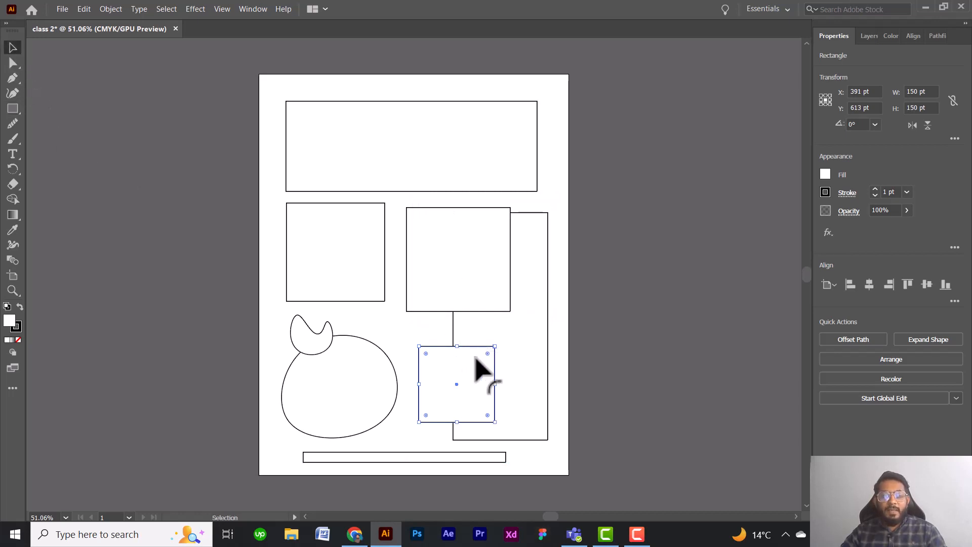
drag(479, 349, 476, 235)
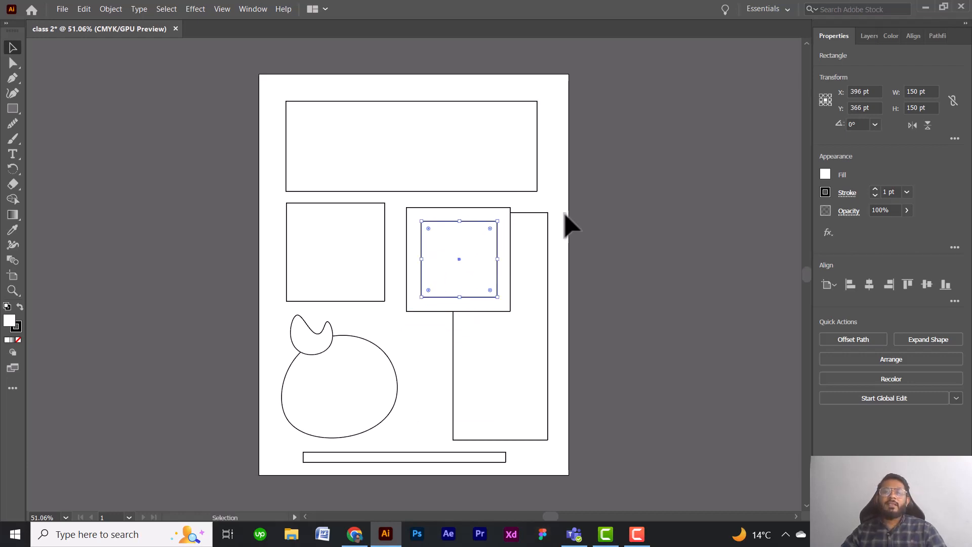
click(576, 229)
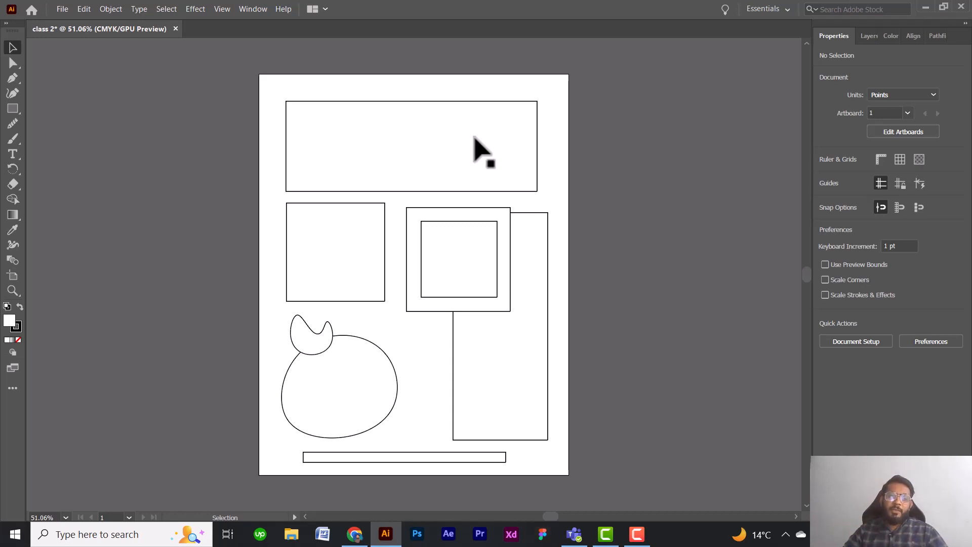
Draw an ellipse about 338 by 175 pt across the wide rectangle's lower edge with the Ellipse tool.
click(12, 107)
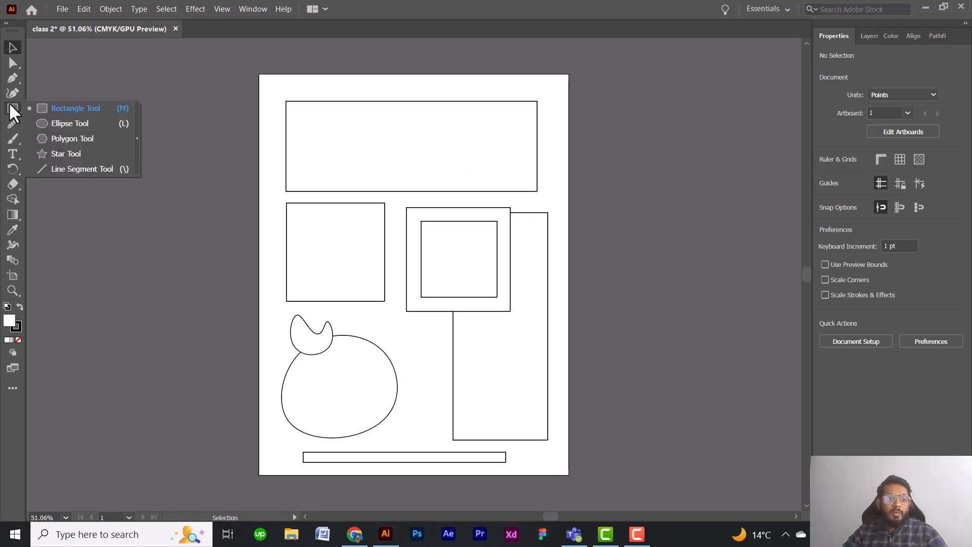
click(57, 123)
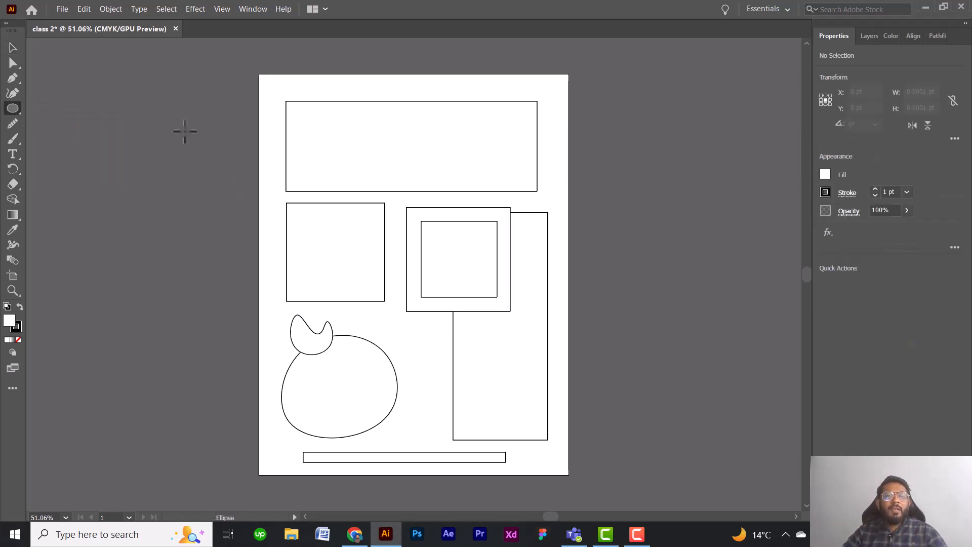
click(15, 110)
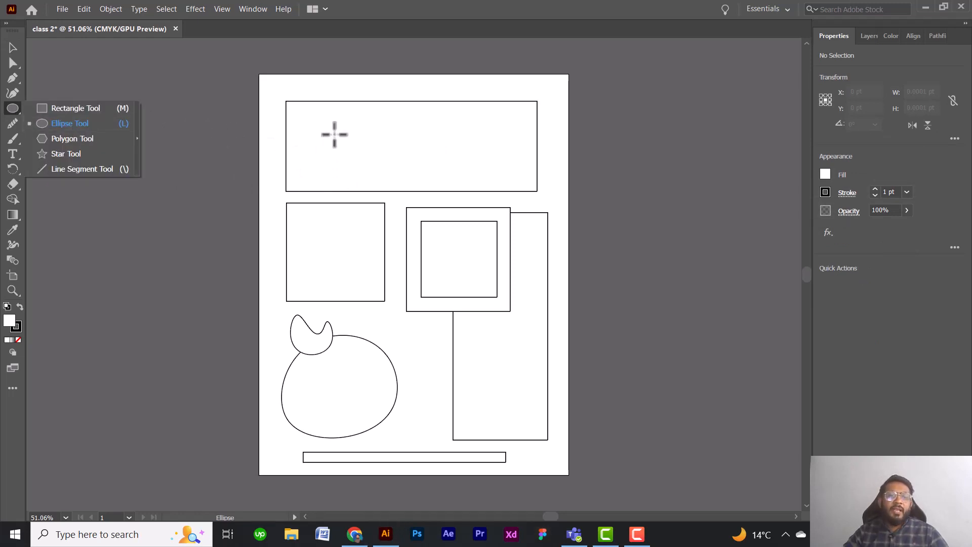
drag(312, 123, 484, 212)
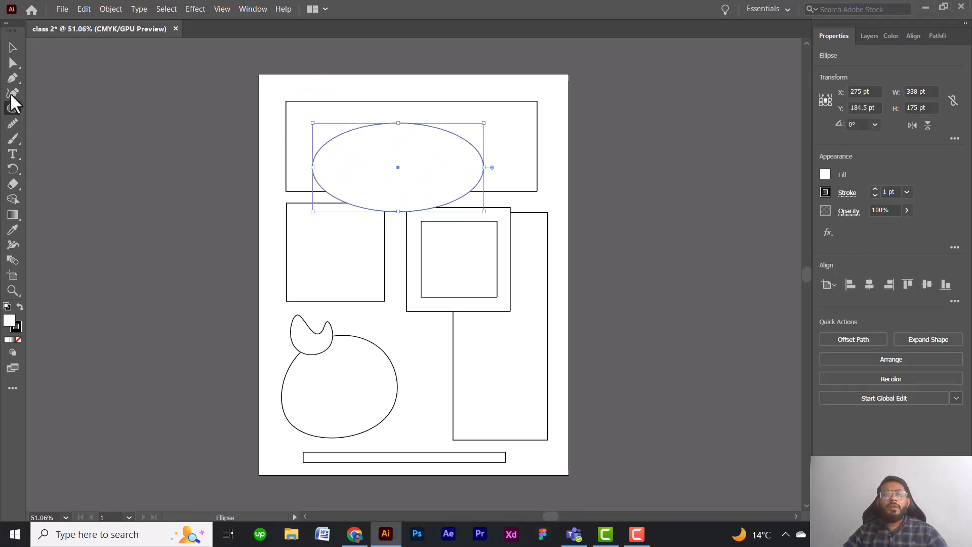
Draw a perfect circle about 144 pt in diameter over the lower right corner of the 194 pt square.
click(13, 49)
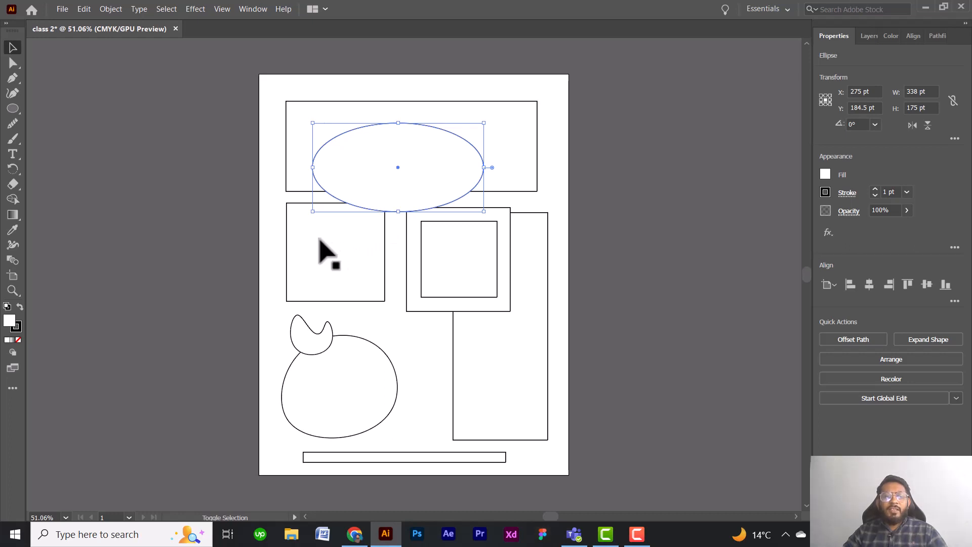
click(13, 108)
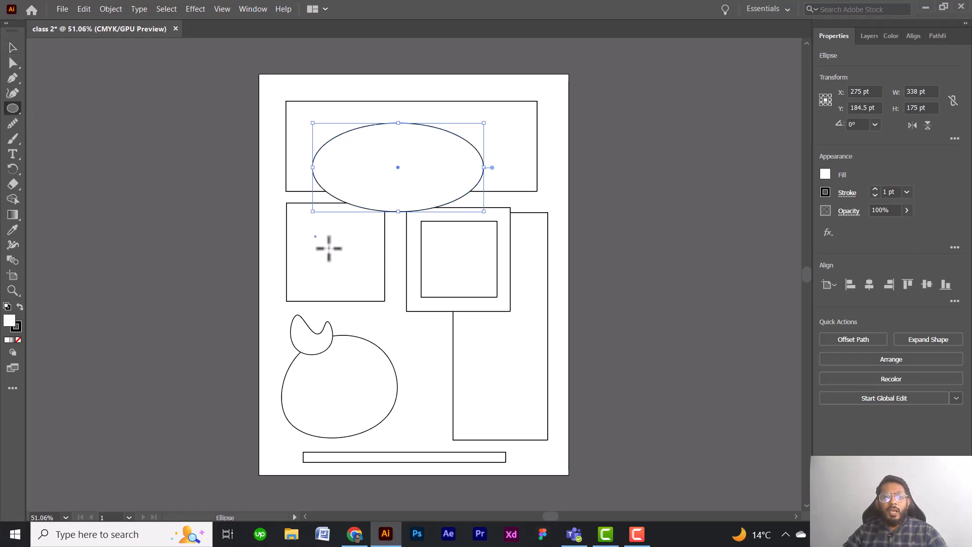
drag(314, 236, 388, 308)
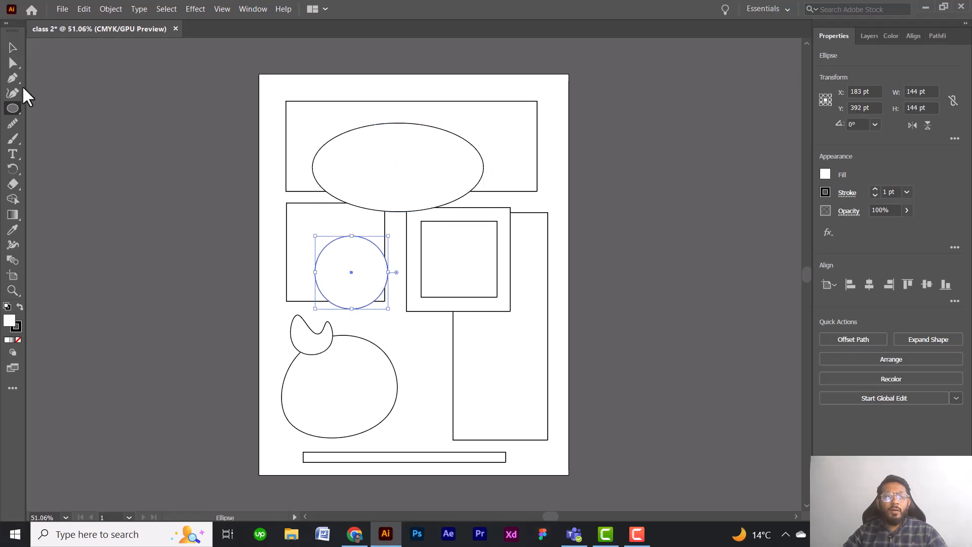
Create a circle of exactly 144 by 144 pt over the tall rectangle's left edge, below the nested squares.
click(410, 341)
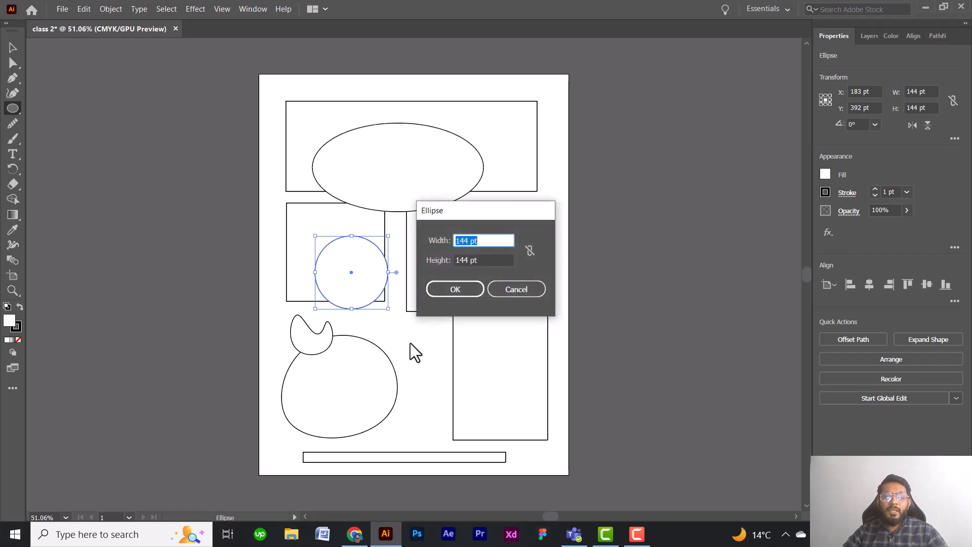
click(471, 240)
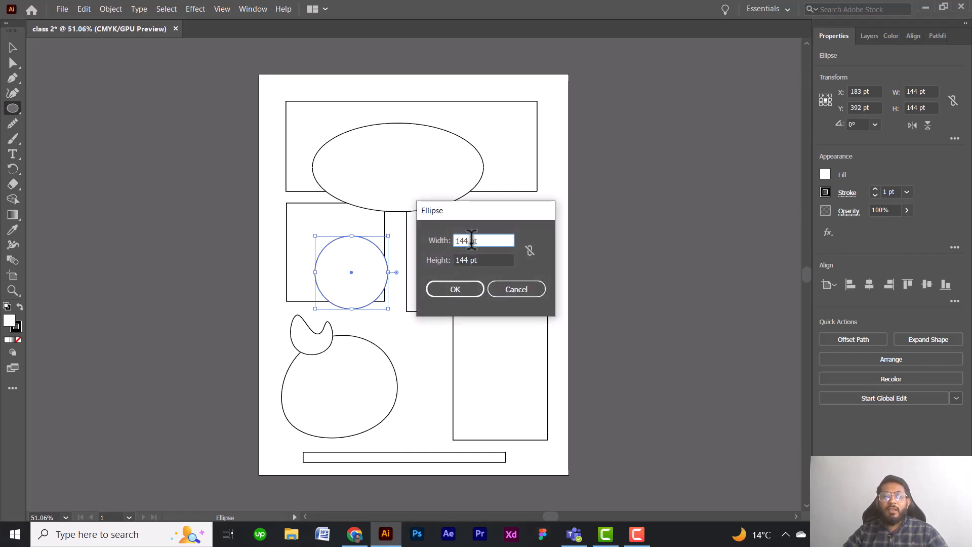
drag(471, 240, 478, 241)
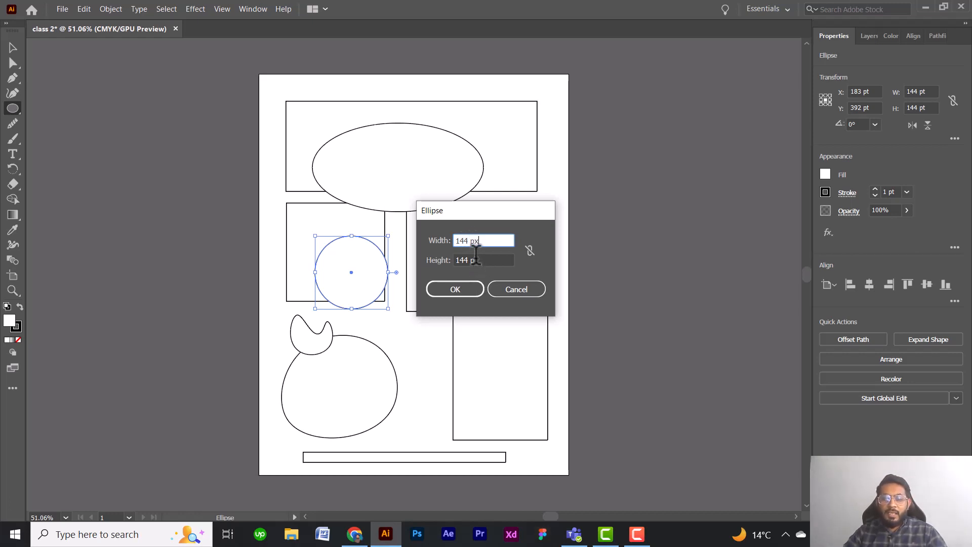
drag(473, 260, 482, 261)
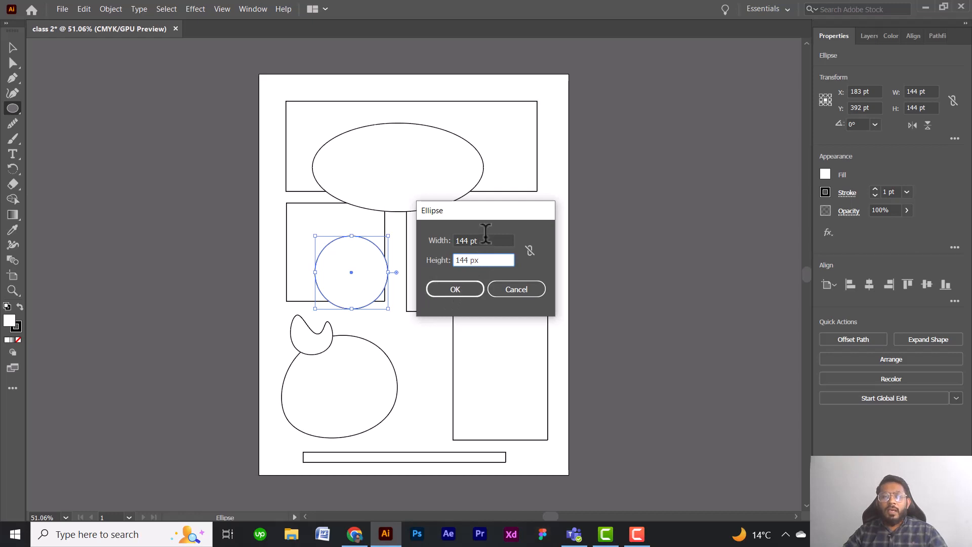
click(486, 237)
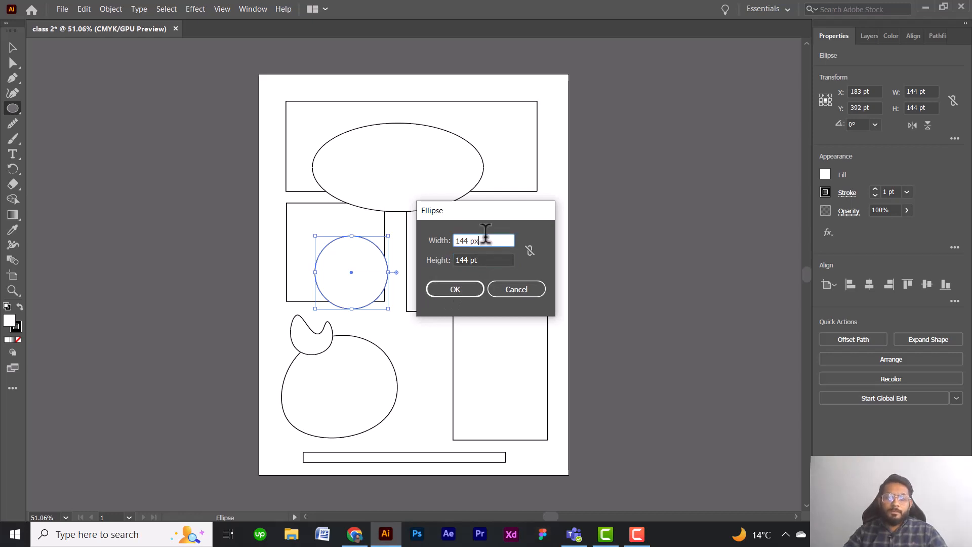
click(449, 287)
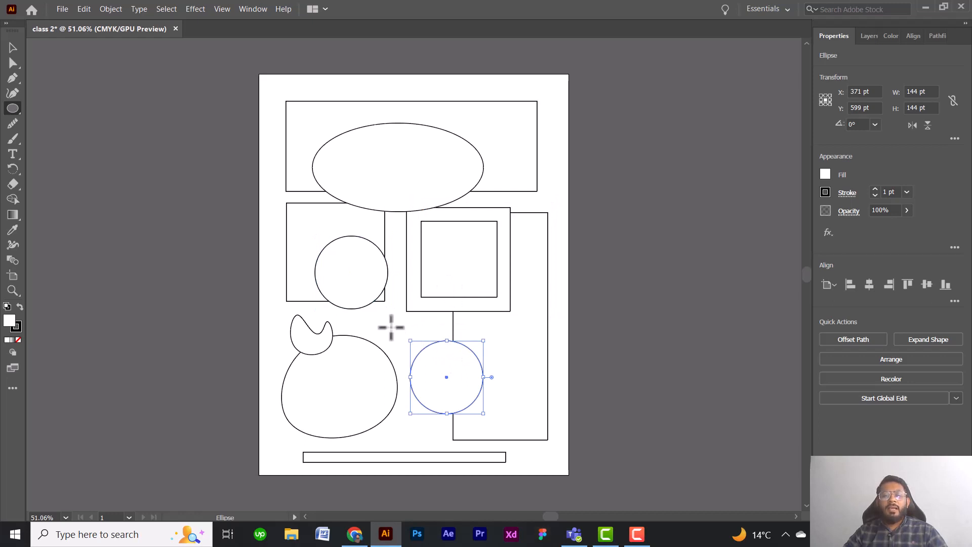
Create an ellipse exactly 100 pt wide and 144 pt high between the rounded shape and the new circle.
click(393, 328)
click(469, 240)
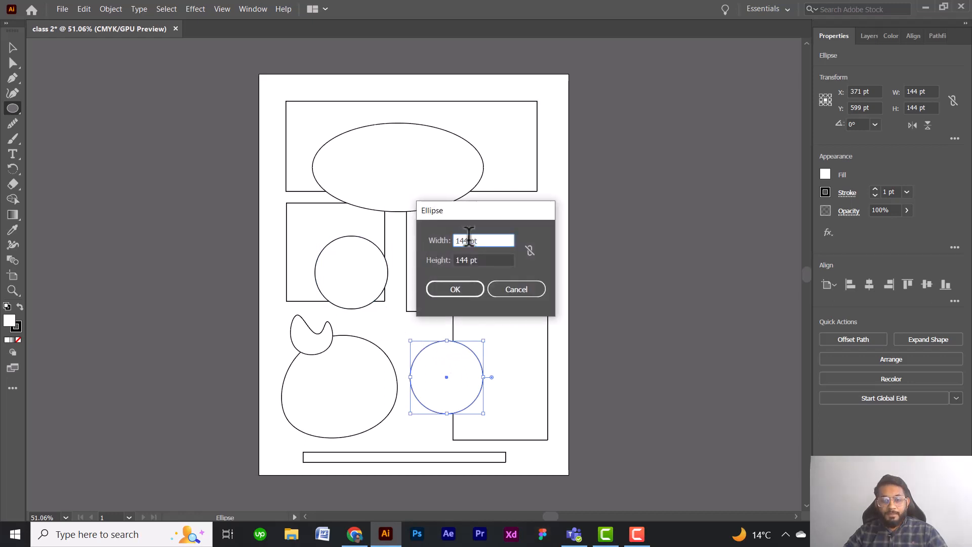
drag(470, 237, 460, 238)
text(00)
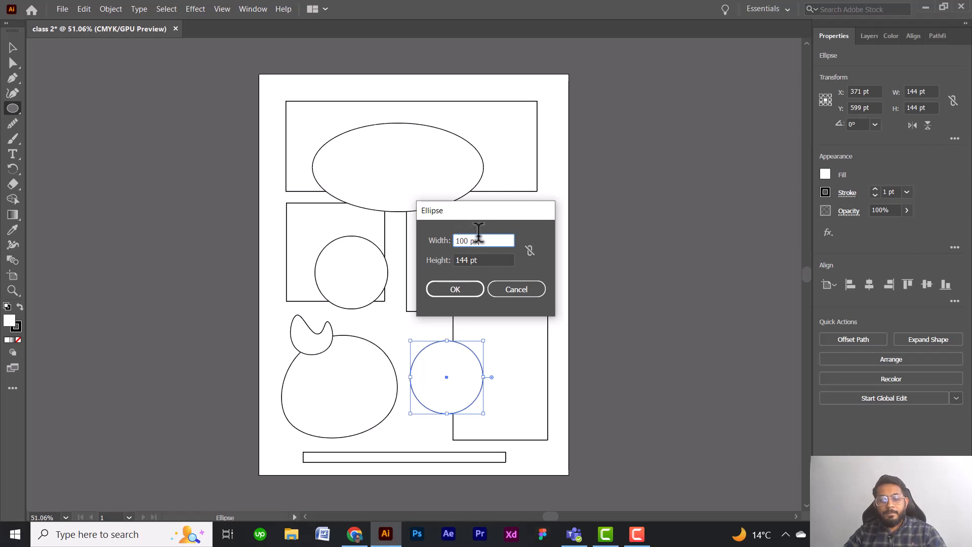
click(474, 256)
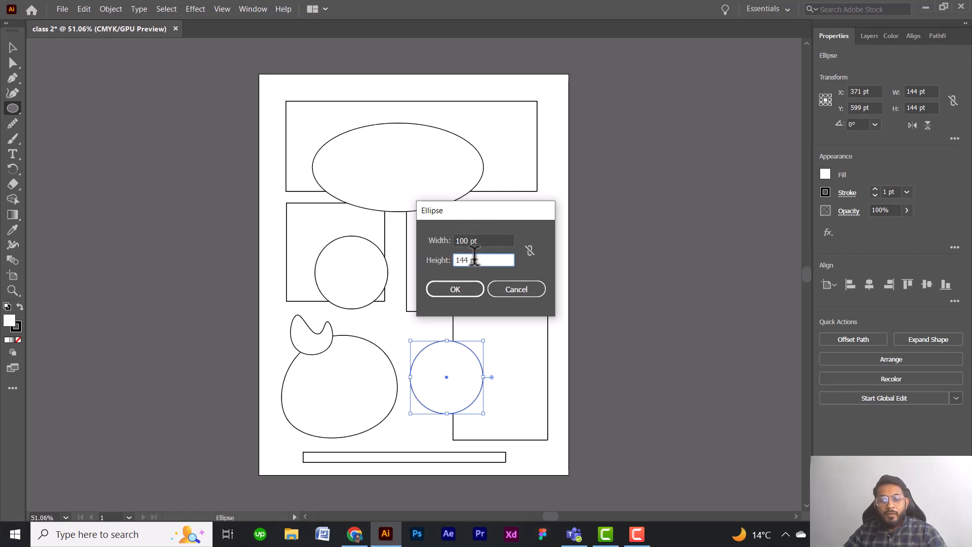
drag(475, 259, 501, 258)
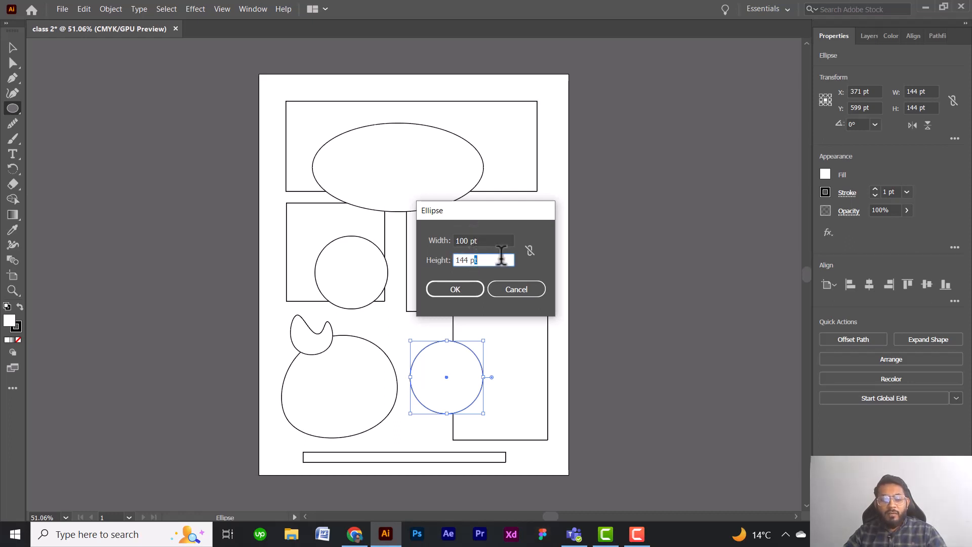
click(460, 284)
Move the 100 by 144 pt ellipse onto the tall rectangle's right edge and select the large ellipse.
click(13, 48)
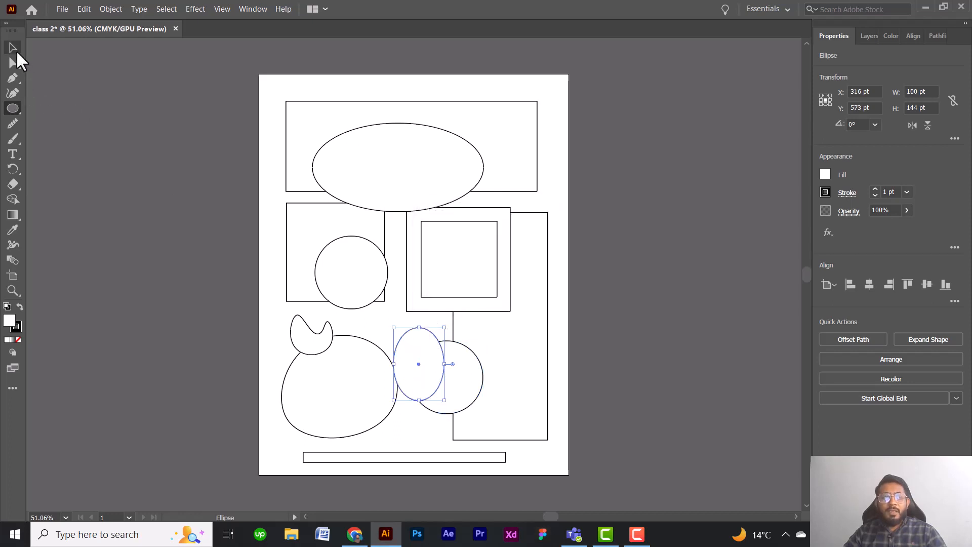
drag(431, 334, 539, 328)
click(424, 157)
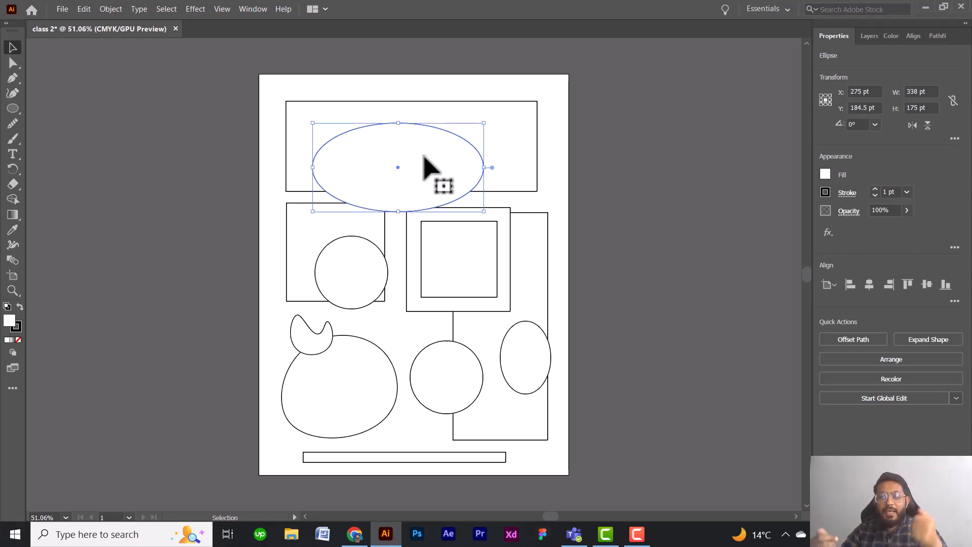
Draw two hexagons with the Polygon tool: about 323 by 280 pt mid-artboard and about 201 by 174 pt over the large ellipse.
click(18, 103)
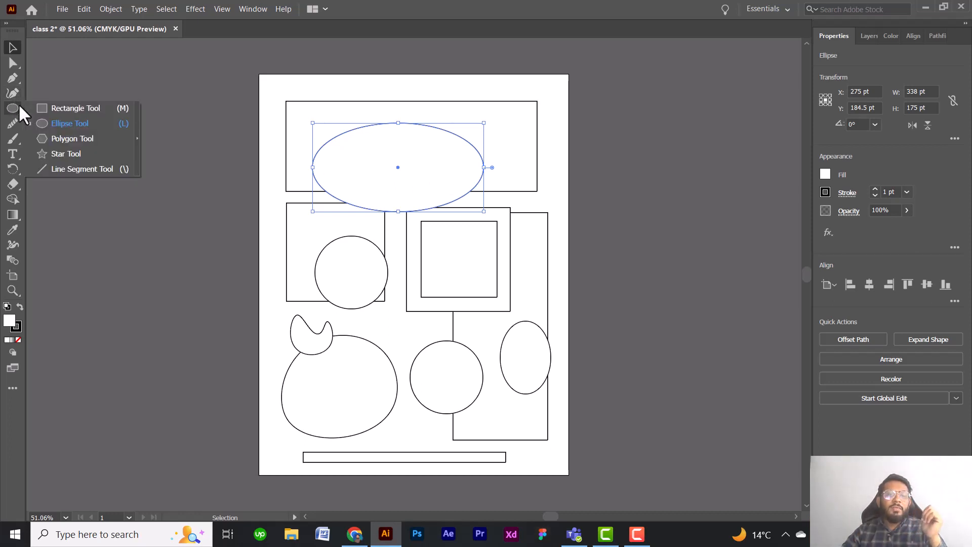
click(59, 138)
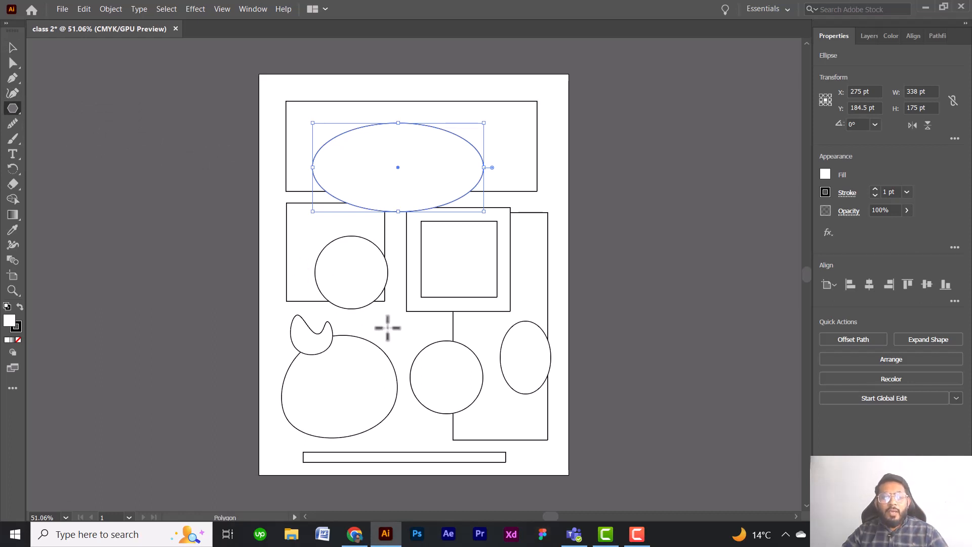
drag(382, 315, 449, 362)
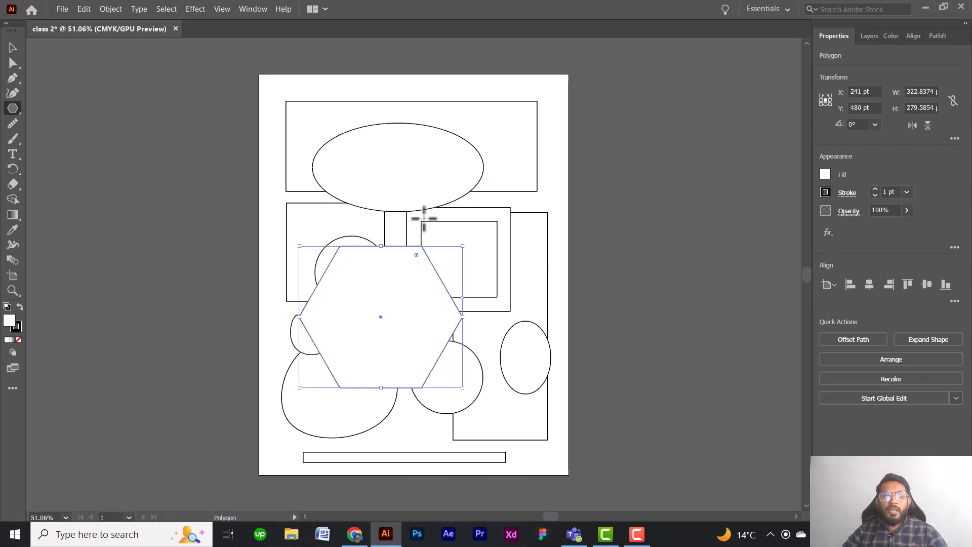
drag(401, 148, 432, 174)
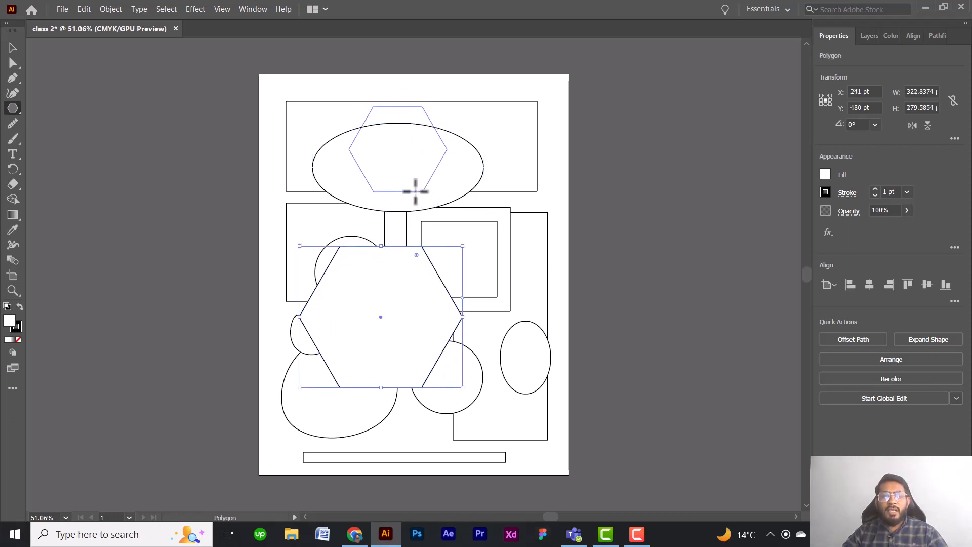
drag(378, 193, 436, 116)
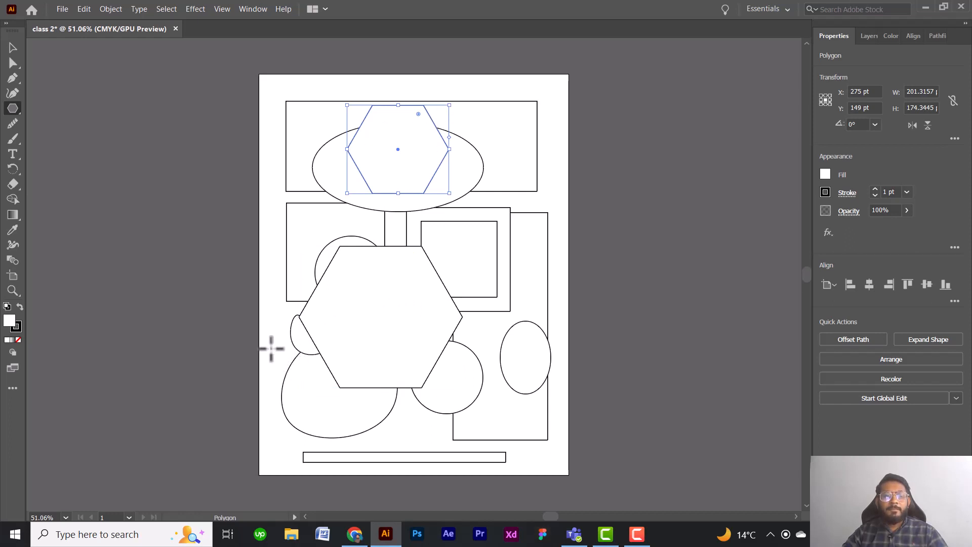
Select all the shapes on the artboard and delete them.
click(12, 47)
drag(198, 58, 569, 462)
key(Delete)
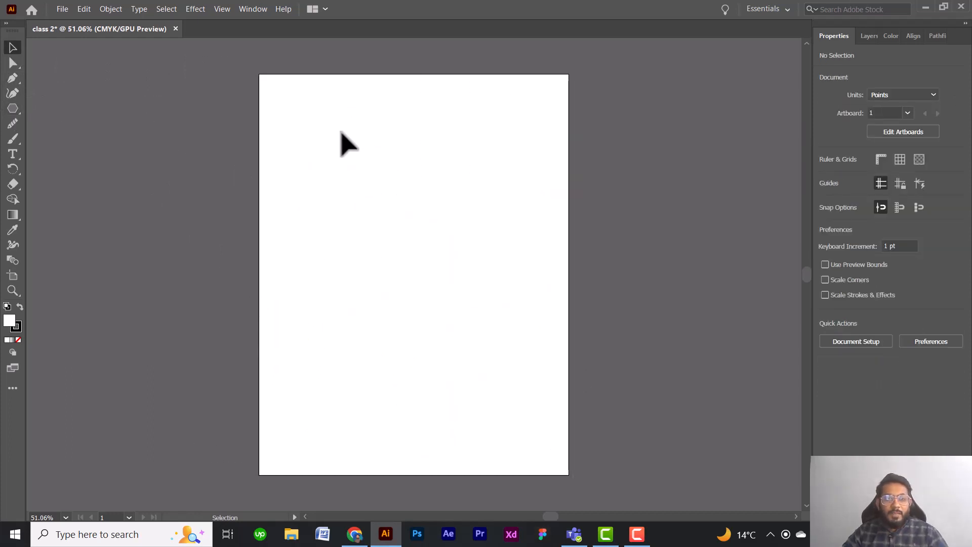
Create a 10-sided polygon with a radius of 10 px near the artboard's upper left corner.
click(11, 108)
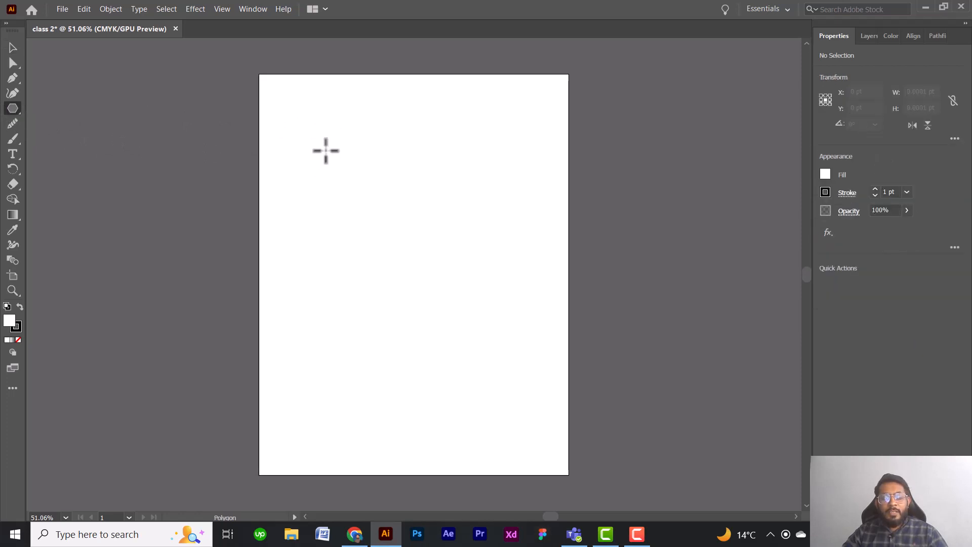
drag(326, 151, 329, 148)
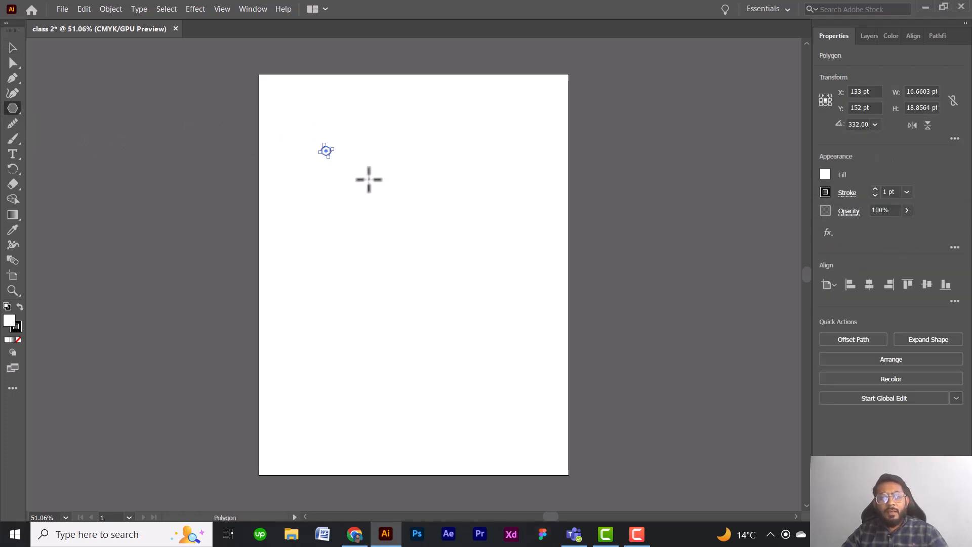
key(ctrl+z)
click(315, 150)
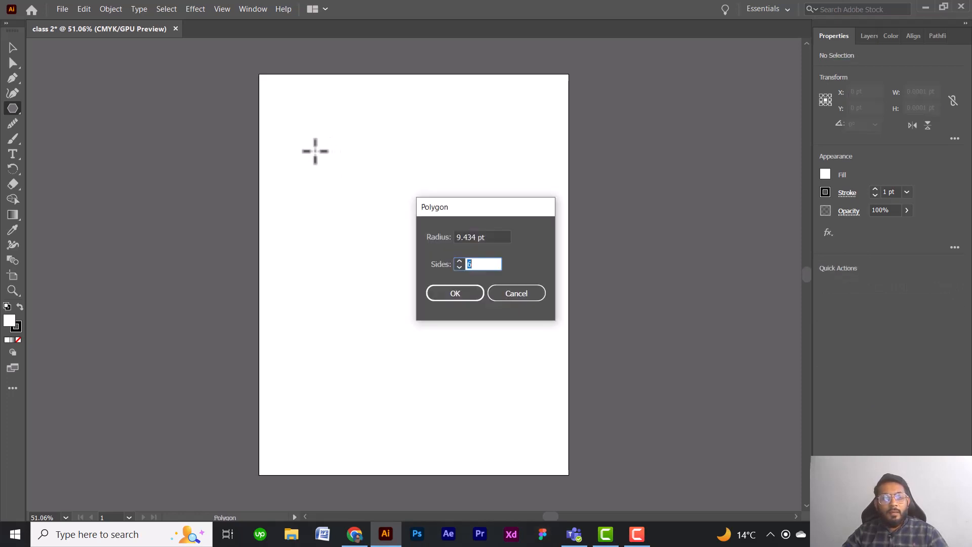
click(460, 237)
drag(459, 237, 479, 237)
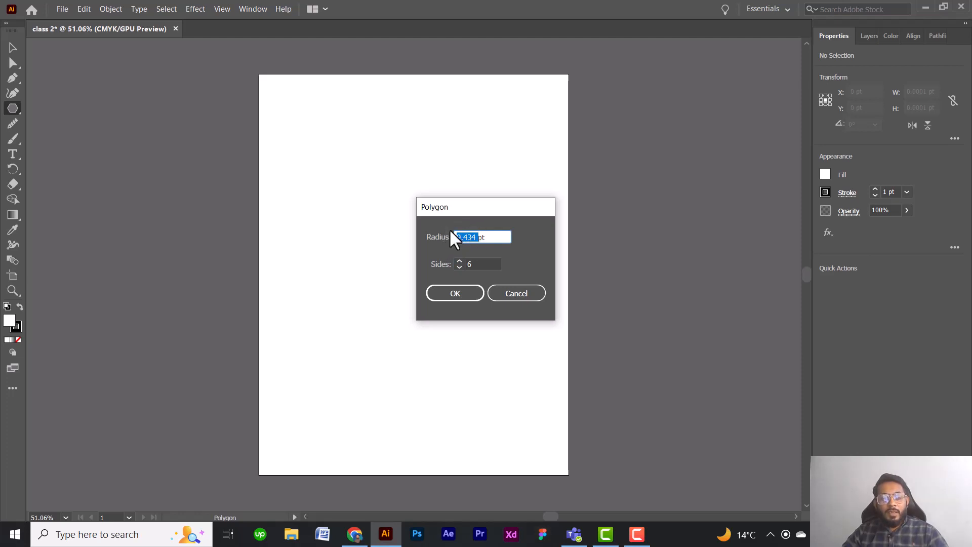
key(BackSpace)
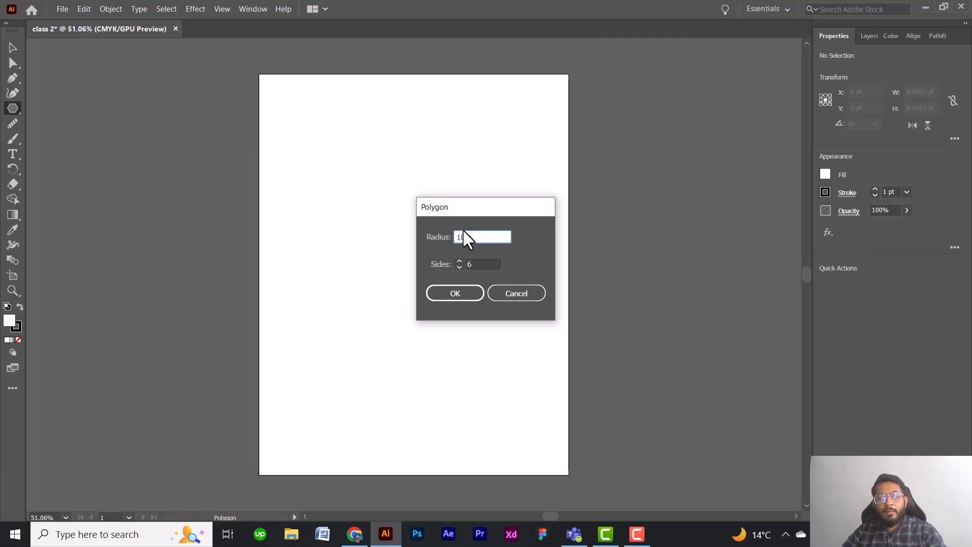
click(476, 235)
key(BackSpace)
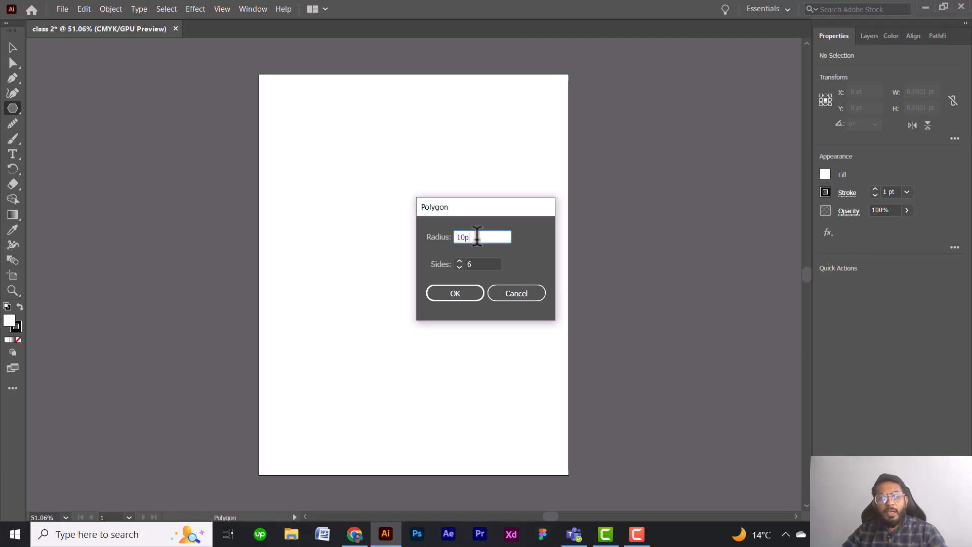
text(x)
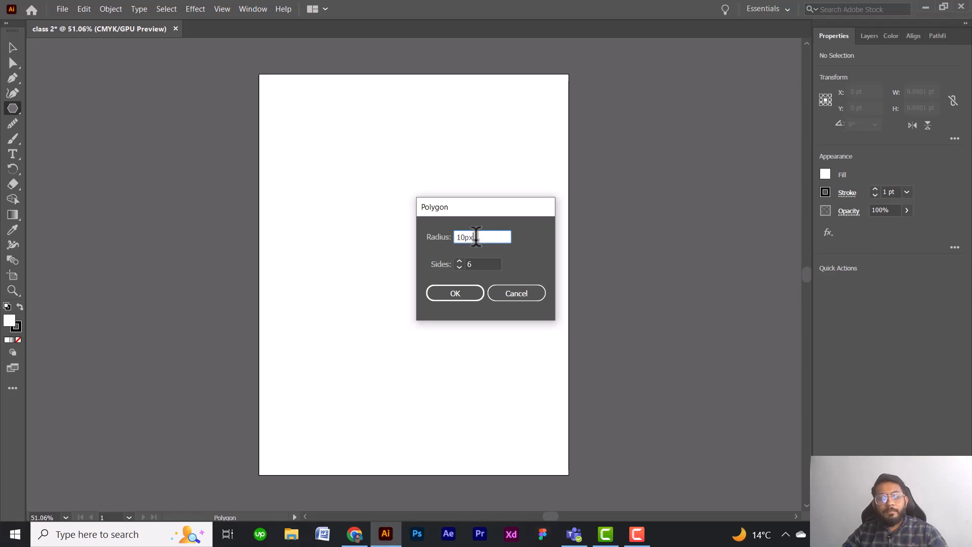
key(Tab)
click(459, 260)
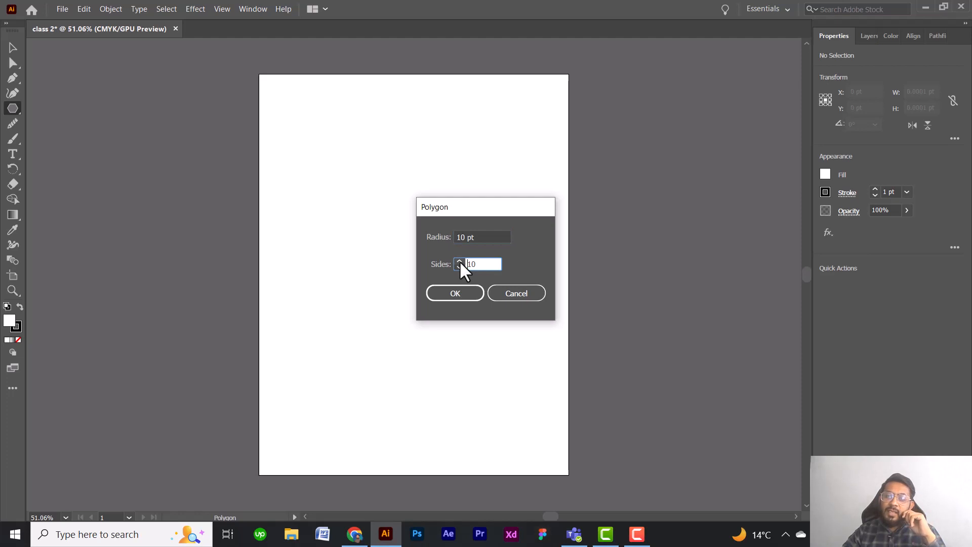
click(461, 293)
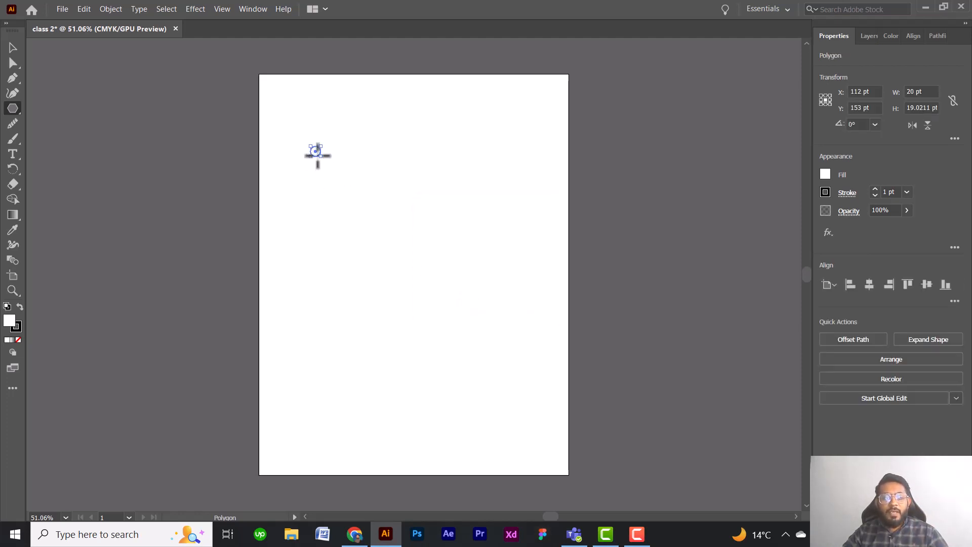
Draw a decagon about 357 by 340 pt and move it fully onto the artboard, just below and beside the tiny polygon.
drag(317, 156, 382, 200)
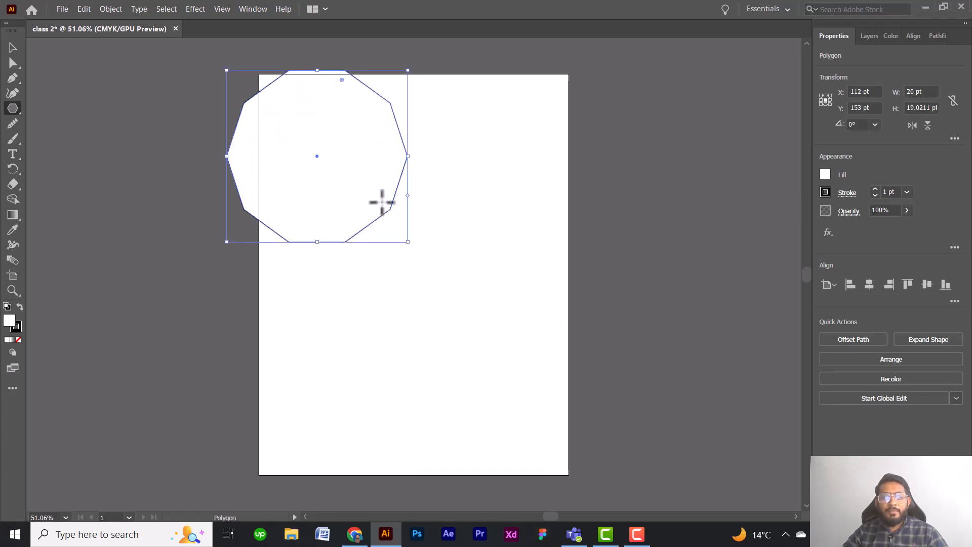
click(13, 47)
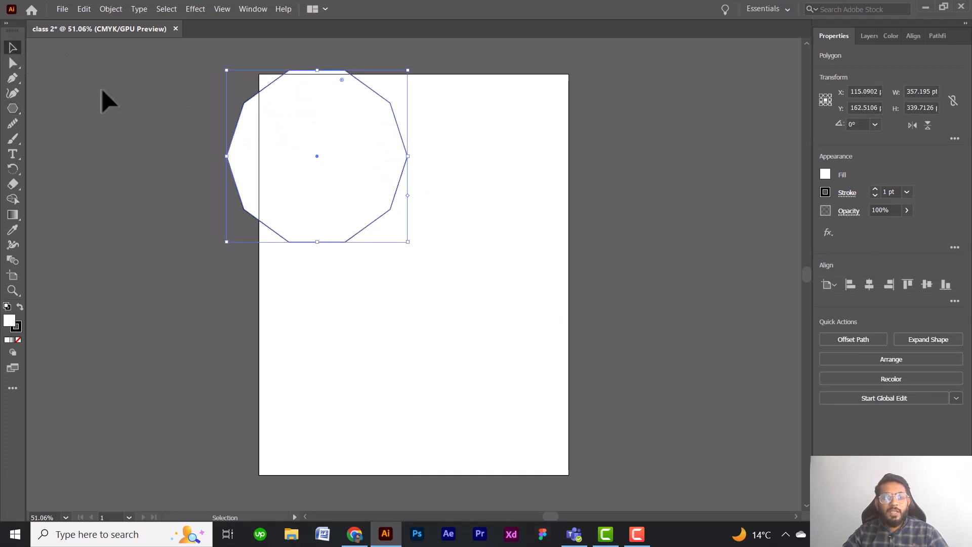
drag(311, 175, 397, 265)
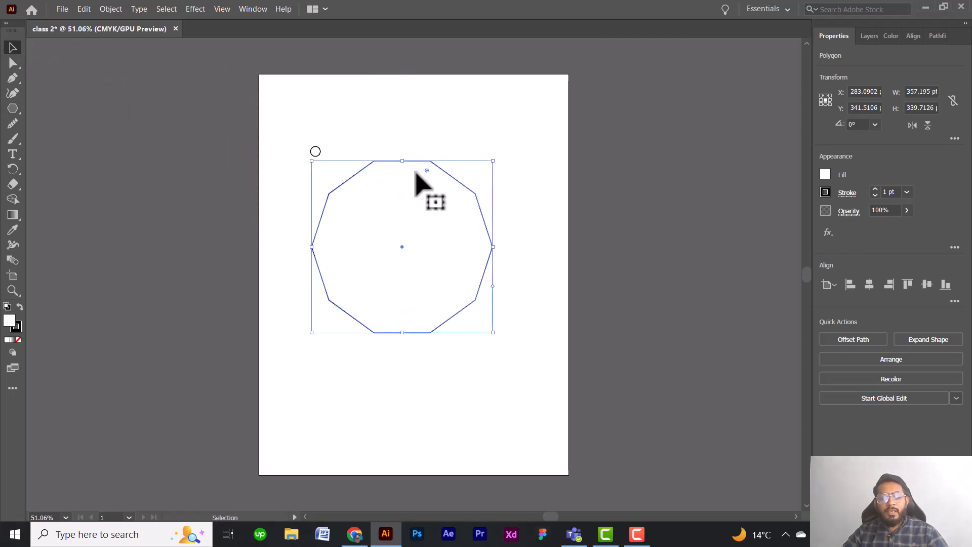
key(shift+Up)
key(shift+Up)
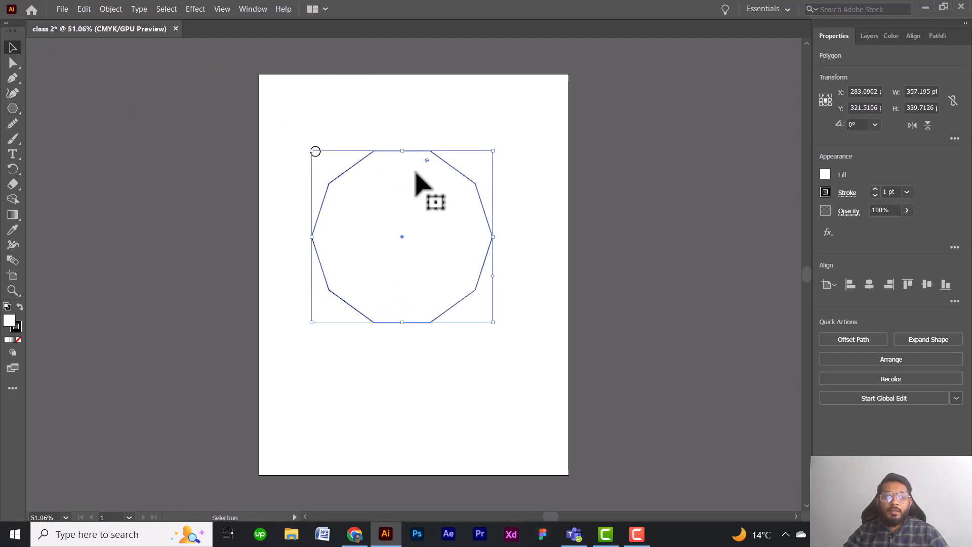
Draw a 14-sided polygon about 253 by 254 pt overlapping the large decagon's lower left edge and delete it.
click(19, 106)
drag(351, 362, 401, 395)
key(Up)
key(Up)
key(Up)
key(Up)
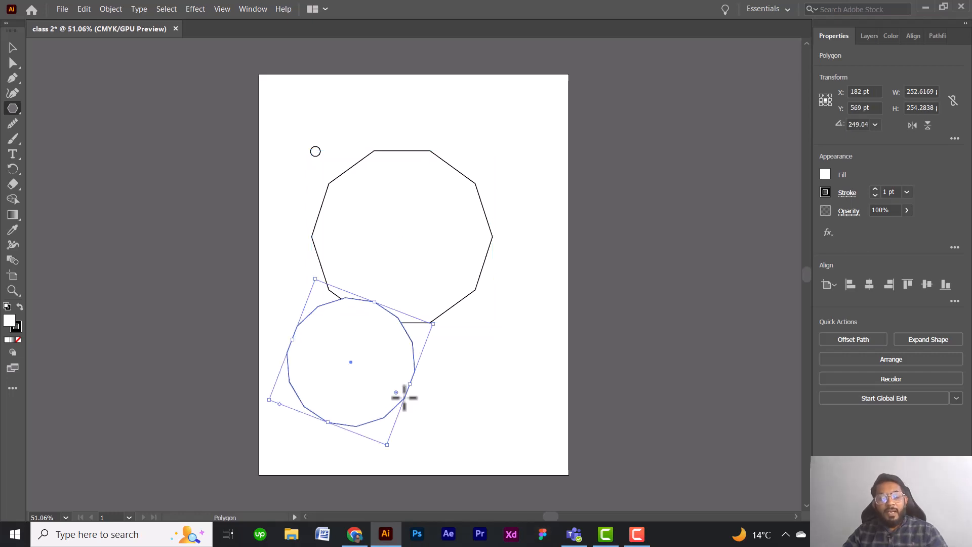
key(Delete)
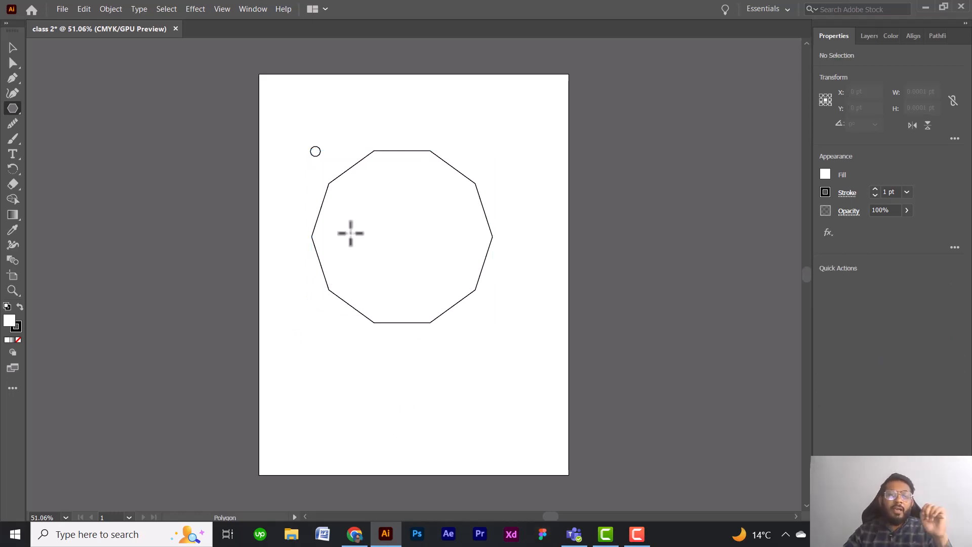
click(397, 382)
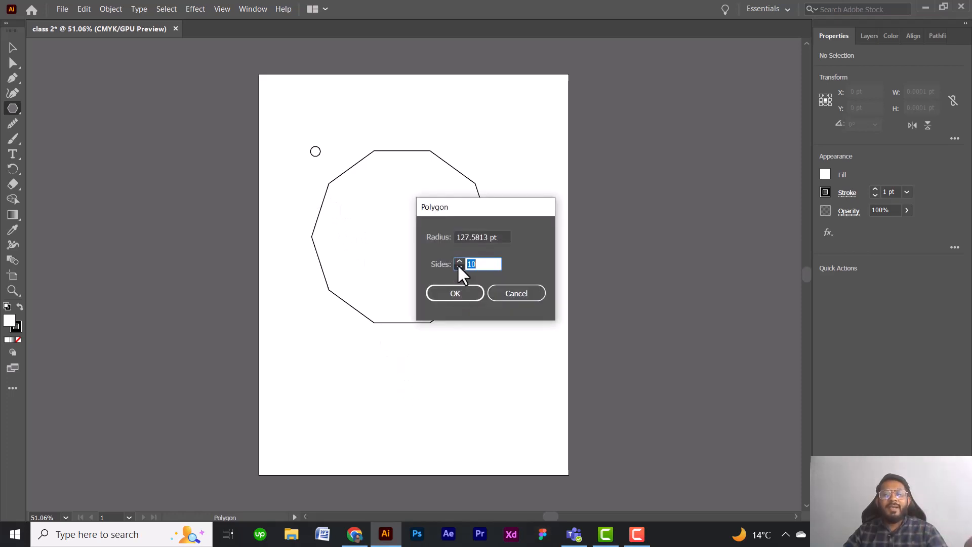
text(8)
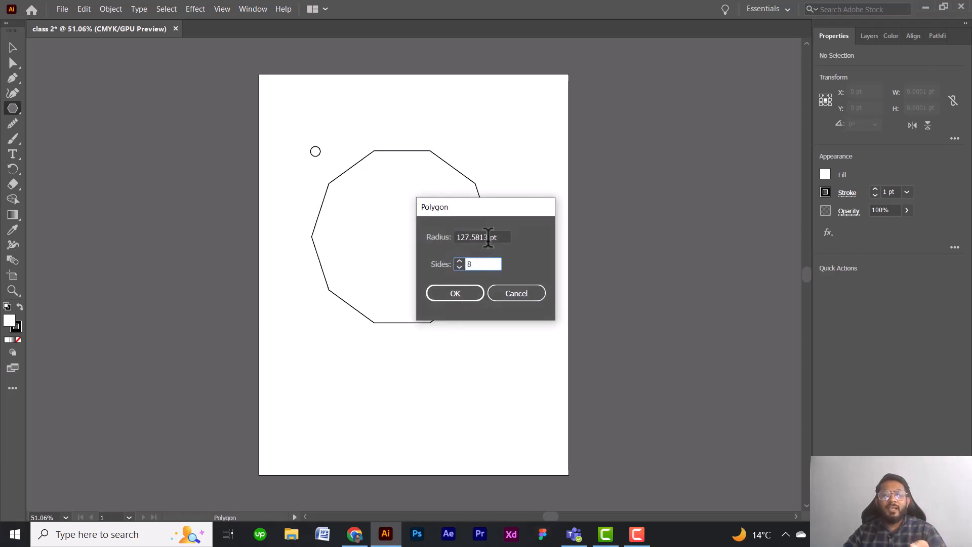
click(515, 293)
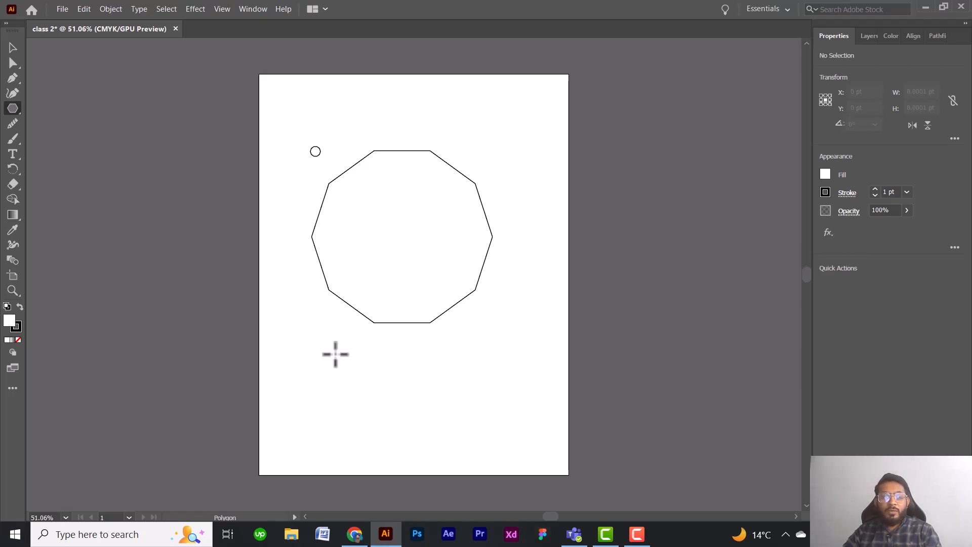
Draw an octagon about 279 by 279 pt overlapping the large decagon's lower left edge.
drag(335, 354, 399, 389)
key(Down)
key(Down)
key(Down)
key(Down)
key(Down)
key(Down)
key(Down)
key(Down)
key(Up)
key(Up)
key(Up)
key(Up)
key(Up)
key(Down)
key(Down)
key(Down)
key(Down)
key(Down)
key(Down)
key(Down)
key(Down)
key(Up)
key(Up)
key(Up)
key(Up)
key(Up)
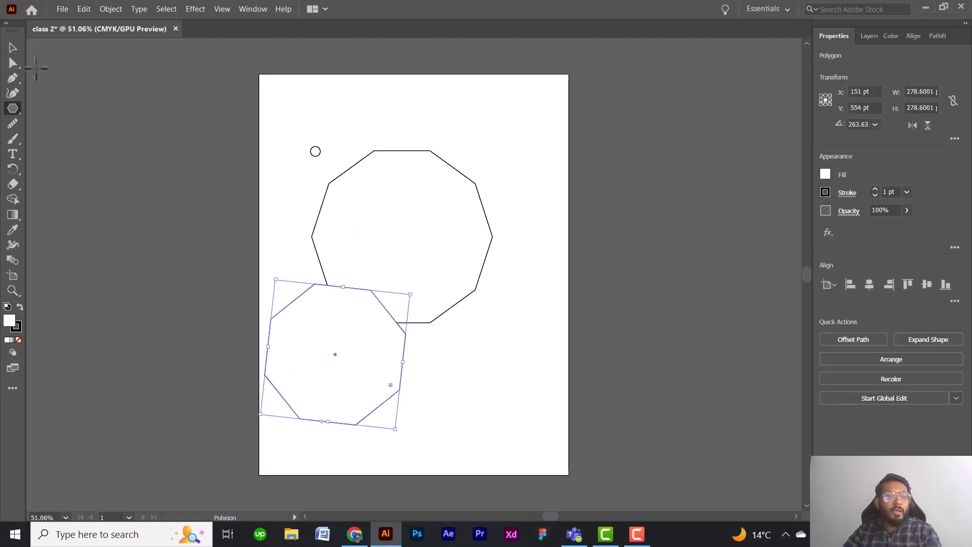
Select the tiny polygon, the large decagon and the octagon and delete them.
click(12, 47)
drag(259, 124, 503, 439)
key(Delete)
Draw an octagon about 260 by 260 pt near the artboard's upper left corner and delete it.
click(11, 112)
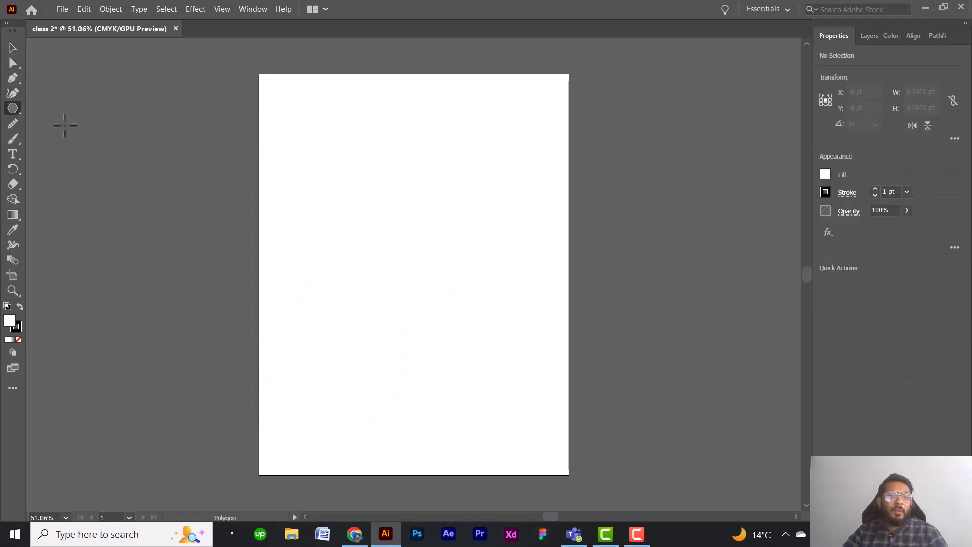
drag(325, 177, 391, 177)
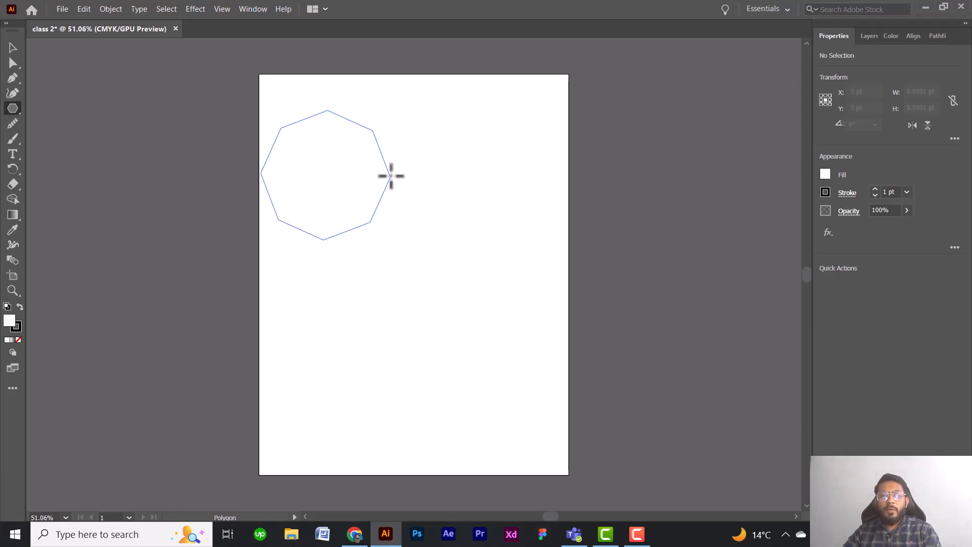
key(Up)
key(Up)
key(Up)
key(Up)
drag(391, 177, 391, 176)
key(Up)
key(Up)
key(Up)
key(Up)
key(Up)
key(Up)
key(Up)
key(Up)
key(Up)
key(Up)
key(Down)
key(Down)
key(Down)
key(Down)
key(Down)
key(Down)
key(Down)
key(Down)
key(Down)
key(Down)
key(Down)
key(Down)
key(Down)
key(Down)
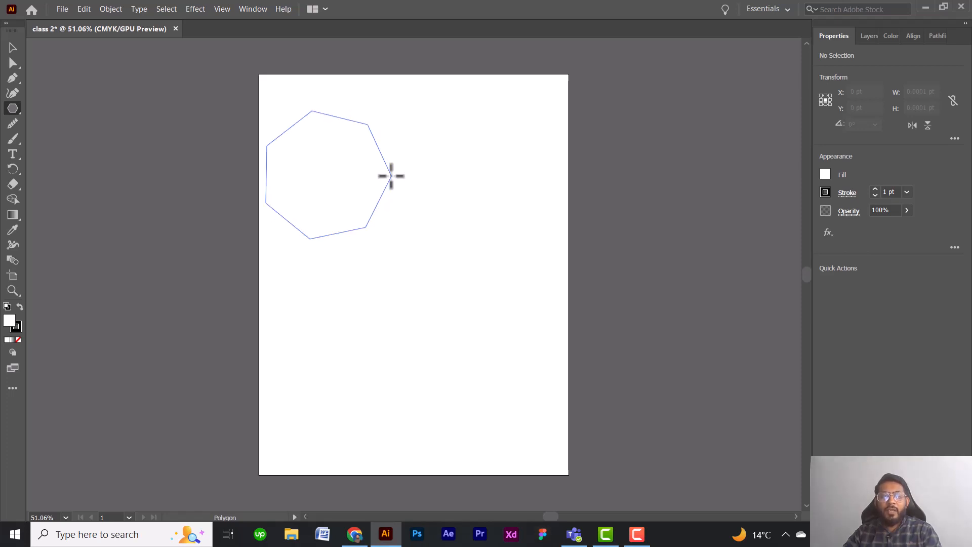
key(Up)
drag(391, 176, 391, 176)
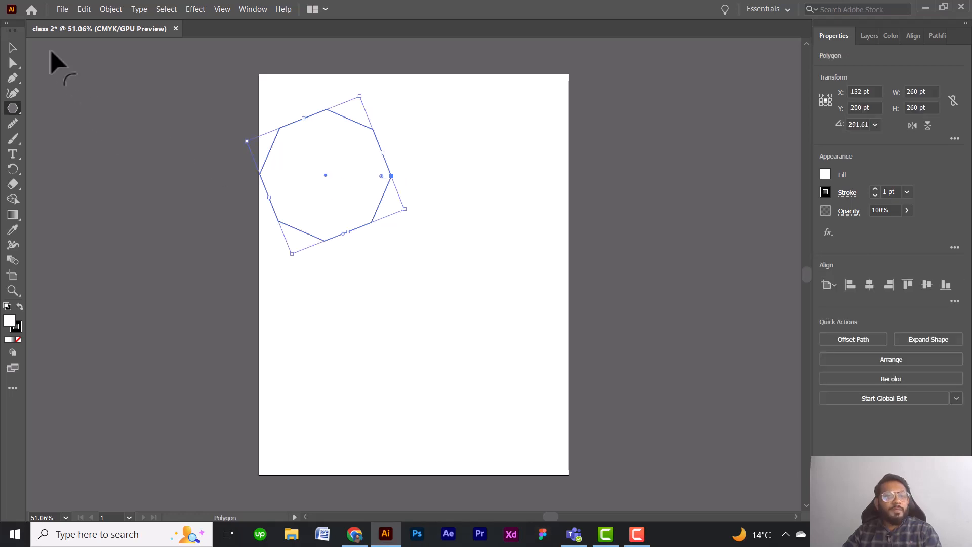
click(13, 48)
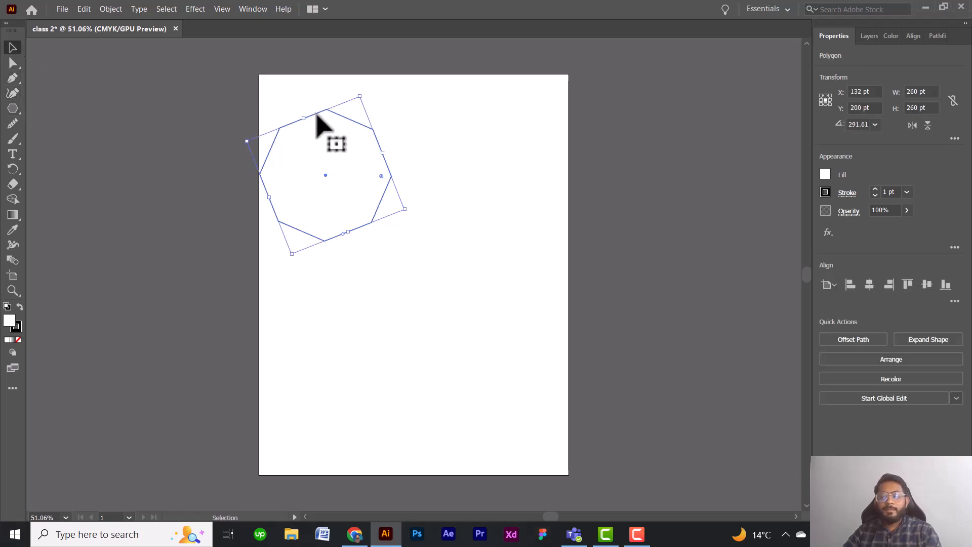
key(Delete)
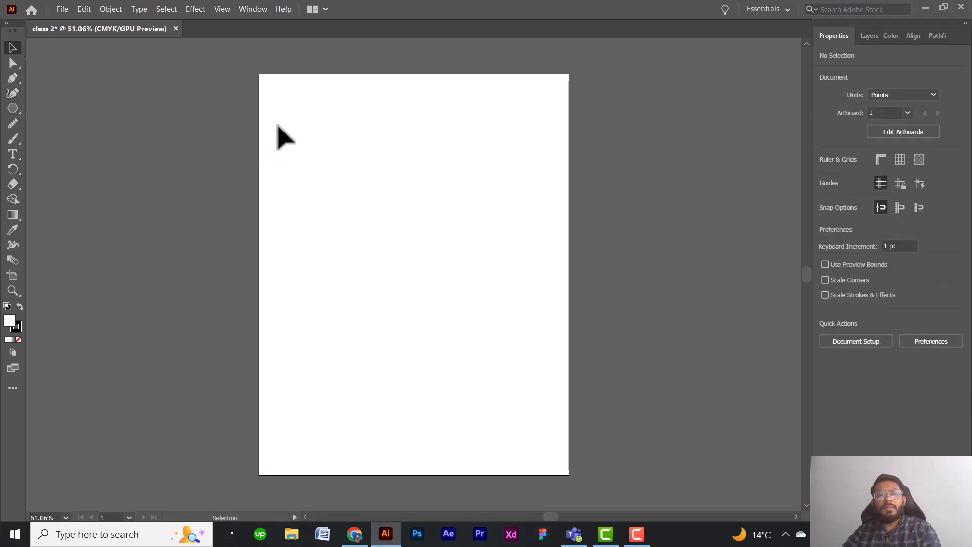
Draw a five-pointed star about 193 by 203 pt near the artboard's upper left corner and nudge it up a few points.
click(12, 106)
click(67, 154)
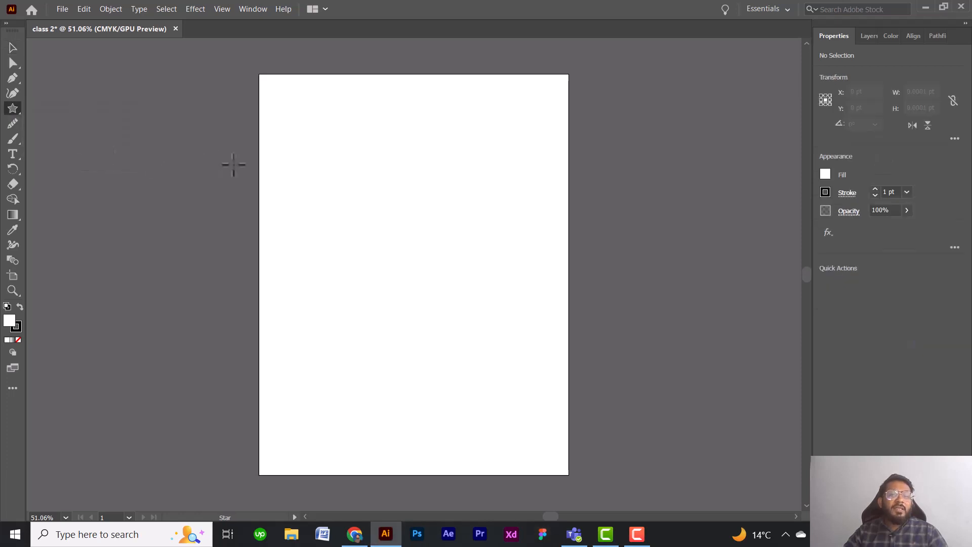
drag(331, 154, 373, 185)
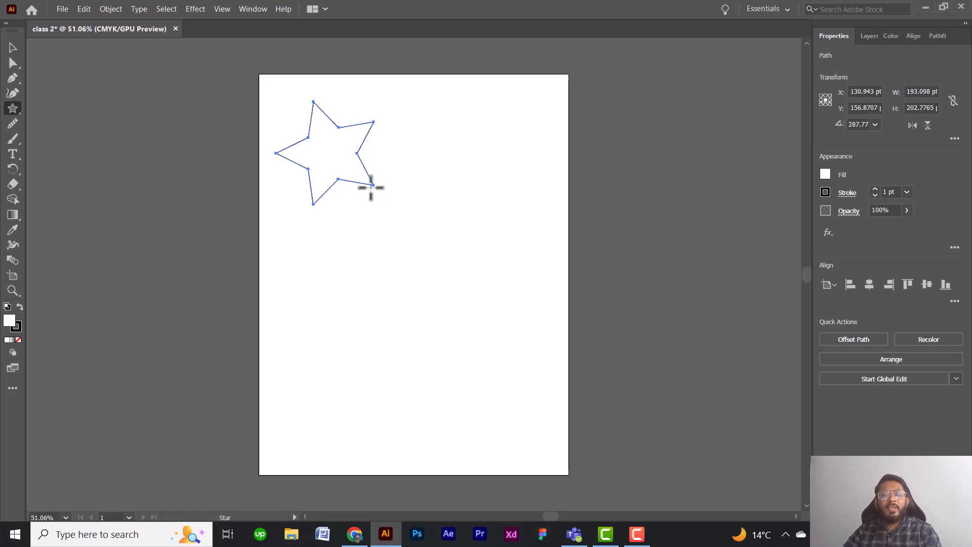
key(Up)
key(Up)
key(Up)
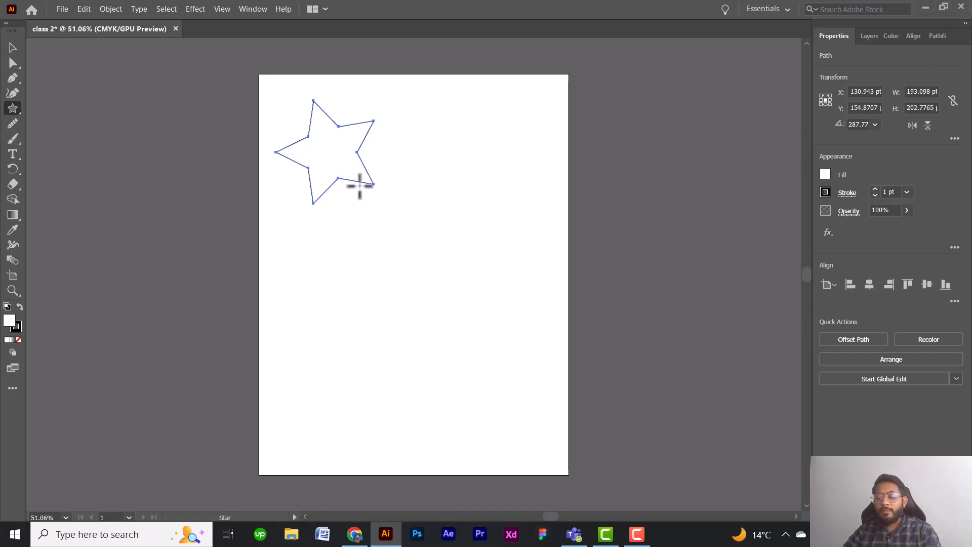
key(Up)
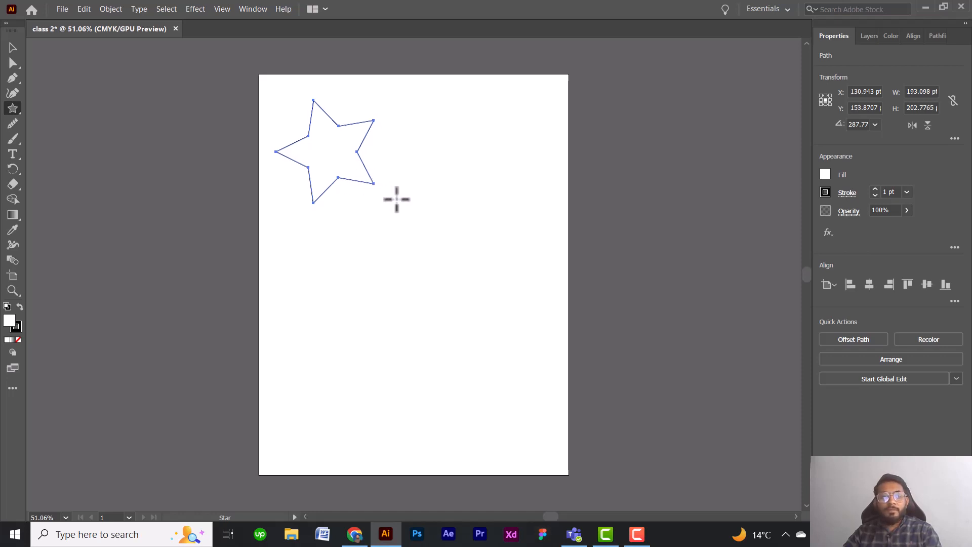
Replace the five-pointed star with a four-pointed star about 168 by 168 pt at the artboard's upper left edge.
click(12, 48)
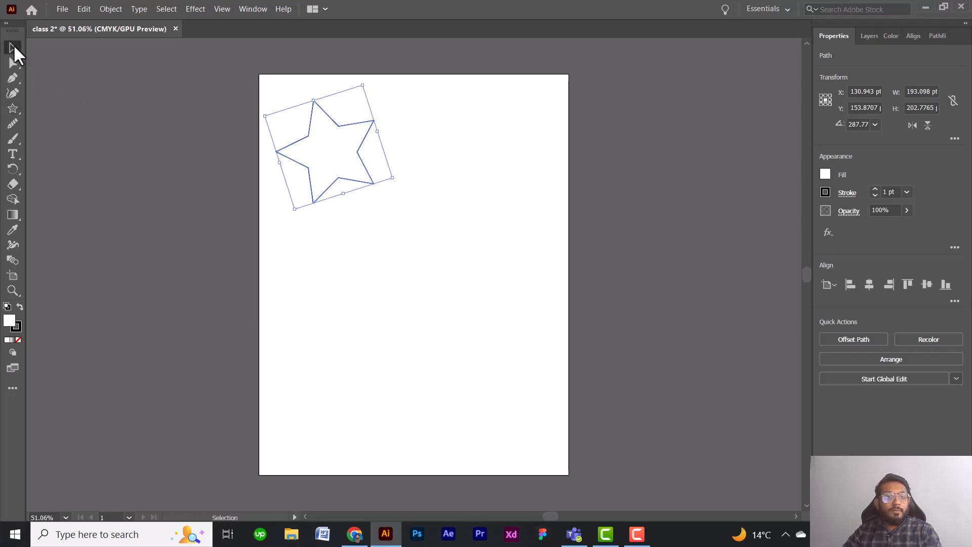
key(Delete)
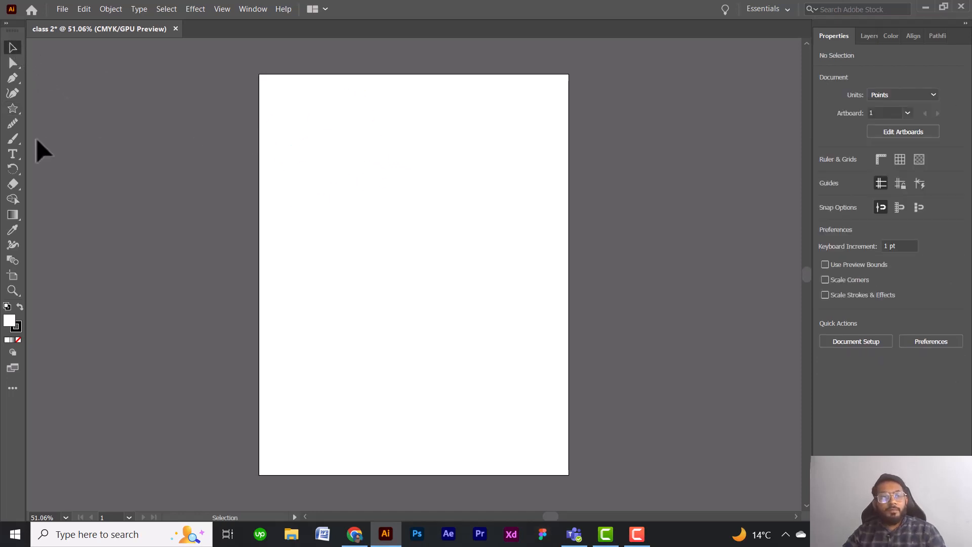
click(13, 109)
drag(299, 152, 342, 188)
key(Up)
key(Up)
key(Up)
key(Up)
key(Up)
key(Up)
key(Up)
key(Up)
key(Up)
key(Down)
key(Down)
key(Down)
key(Down)
key(Down)
key(Down)
key(Down)
key(Down)
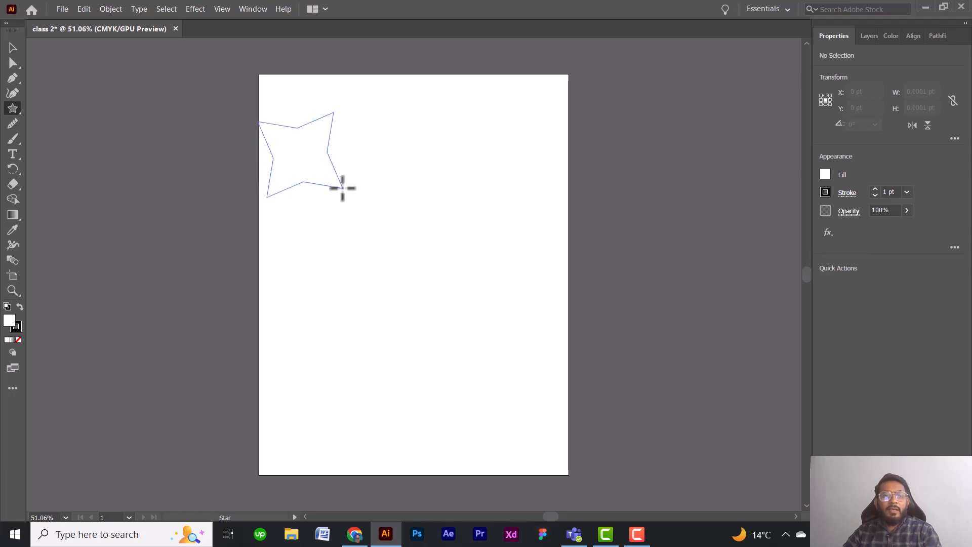
drag(342, 189, 343, 188)
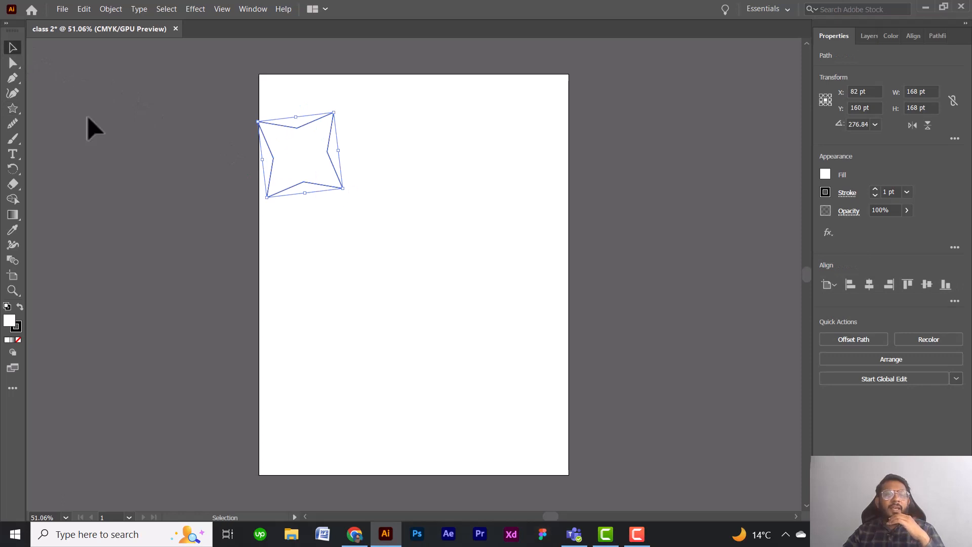
Create a seven-pointed star with radii of 106.827 pt and 53.4135 pt just below and beside the four-pointed star.
click(351, 241)
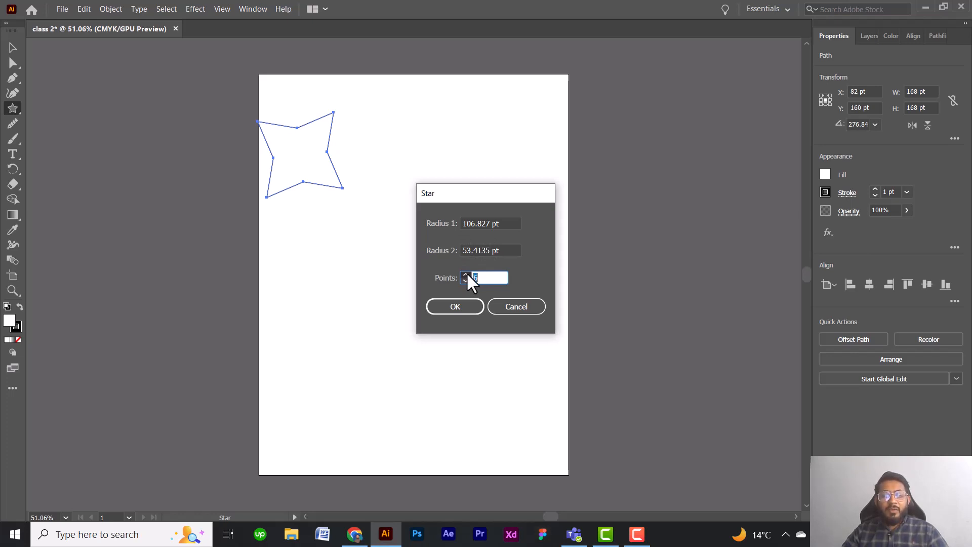
click(454, 308)
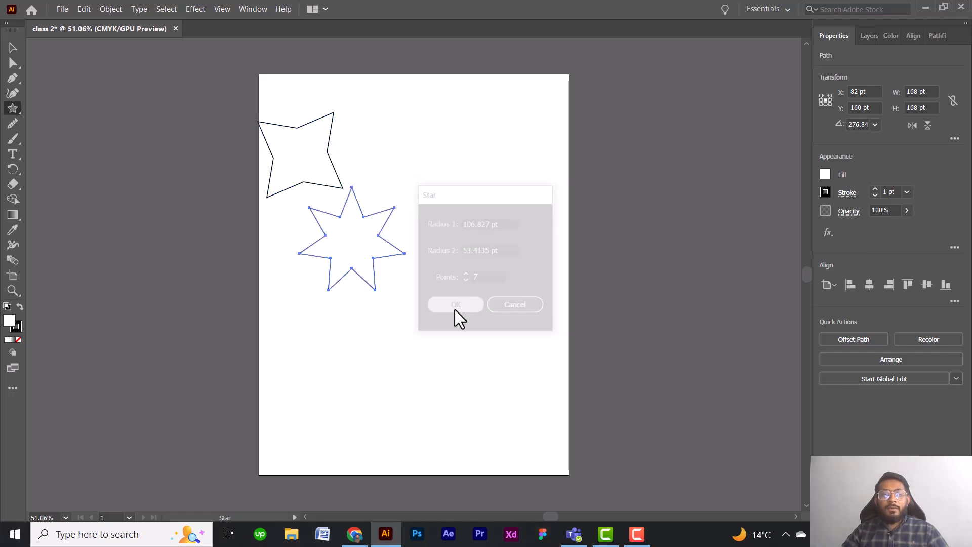
click(13, 47)
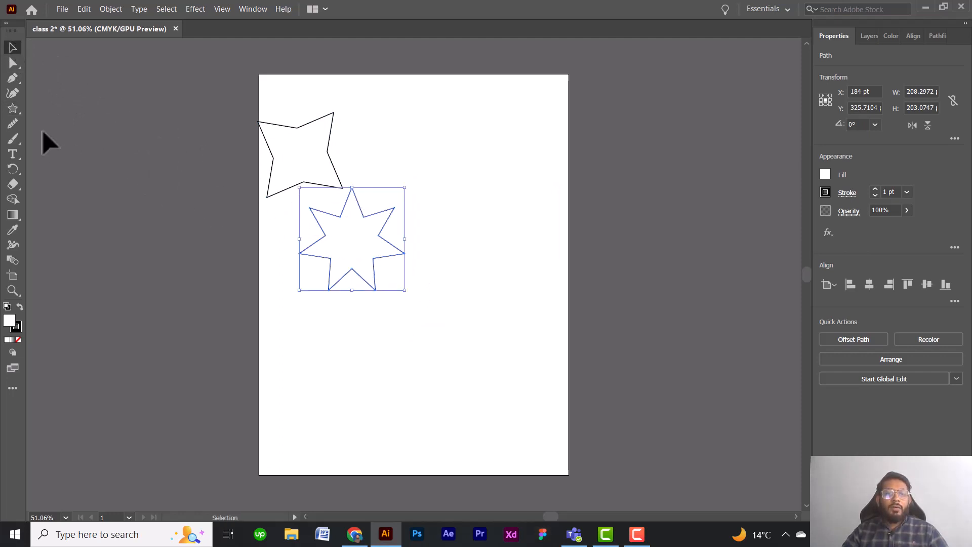
Draw three slanted line segments on the artboard: one at the upper right, one across the middle, and one about 181 by 85 pt at the lower right.
right_click(15, 108)
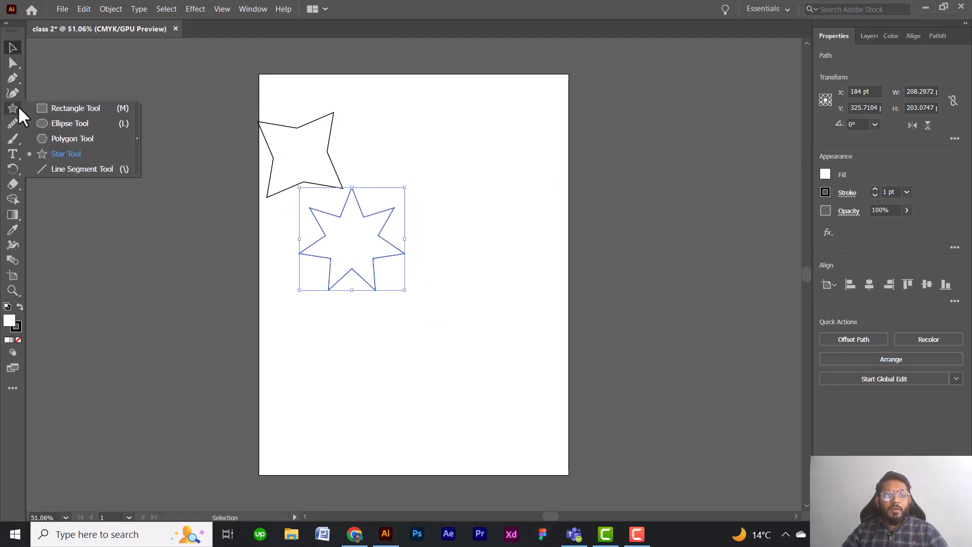
click(77, 169)
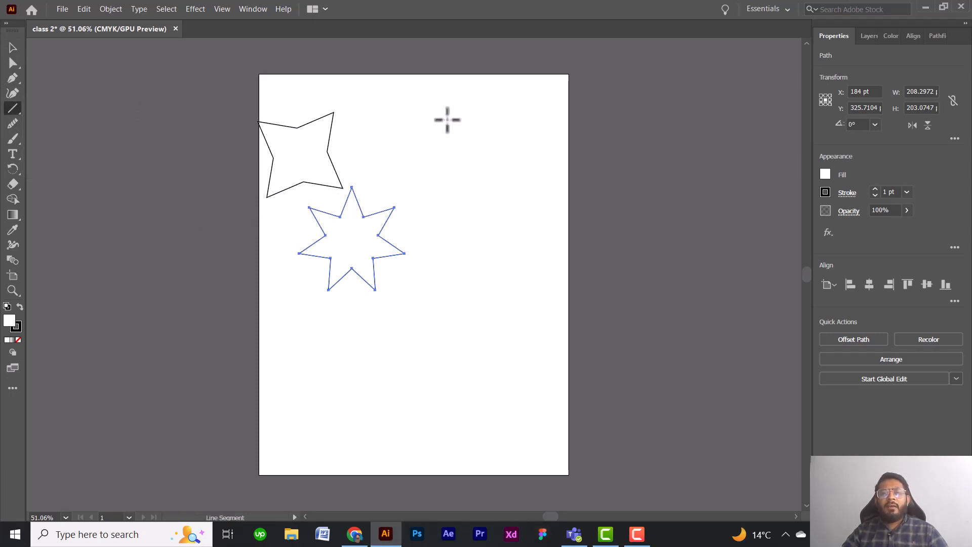
drag(448, 120, 490, 194)
drag(512, 253, 362, 340)
mouse_move(456, 383)
mouse_down()
mouse_move(513, 382)
mouse_move(520, 423)
mouse_up()
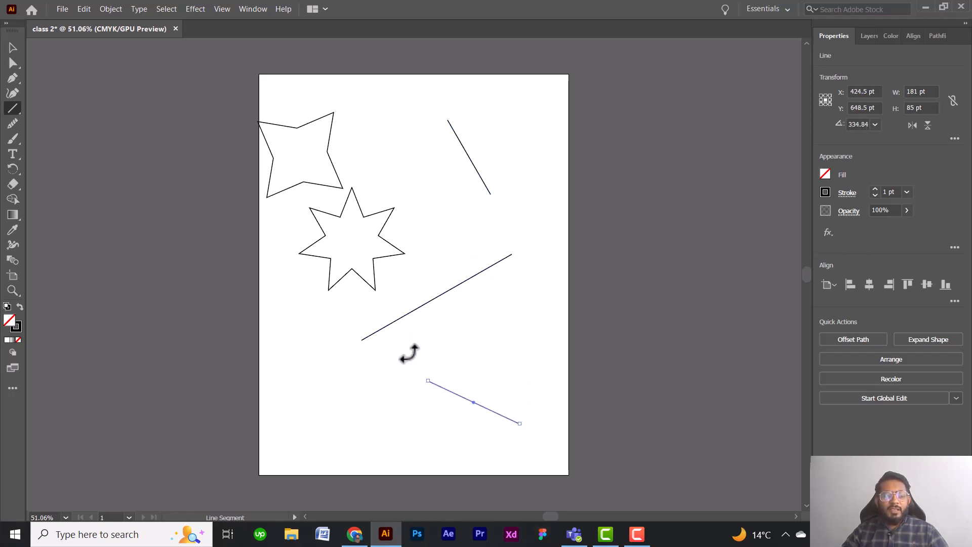
Draw a horizontal line about 273 pt long between the two lower slanted lines and a vertical line about 229 pt long at the artboard's lower left.
drag(408, 353, 545, 353)
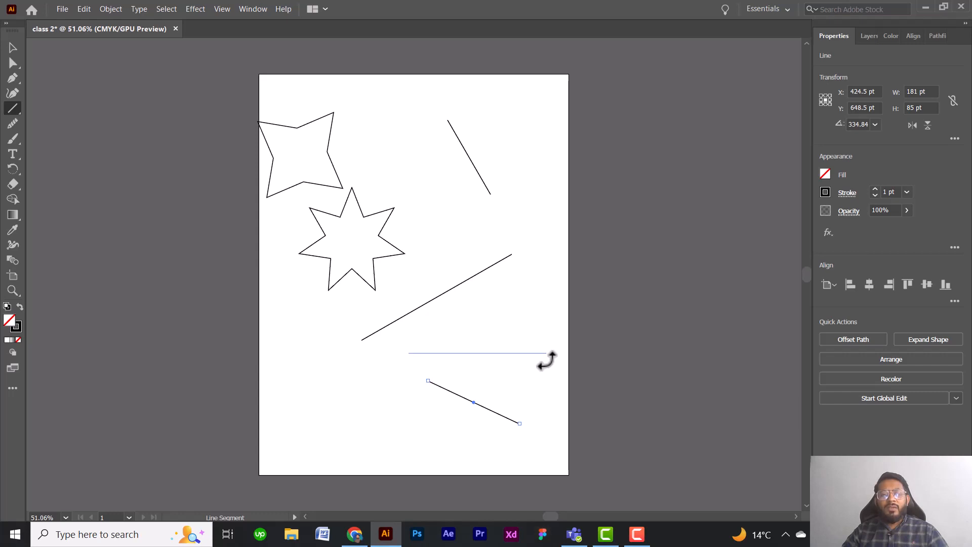
drag(547, 353, 547, 353)
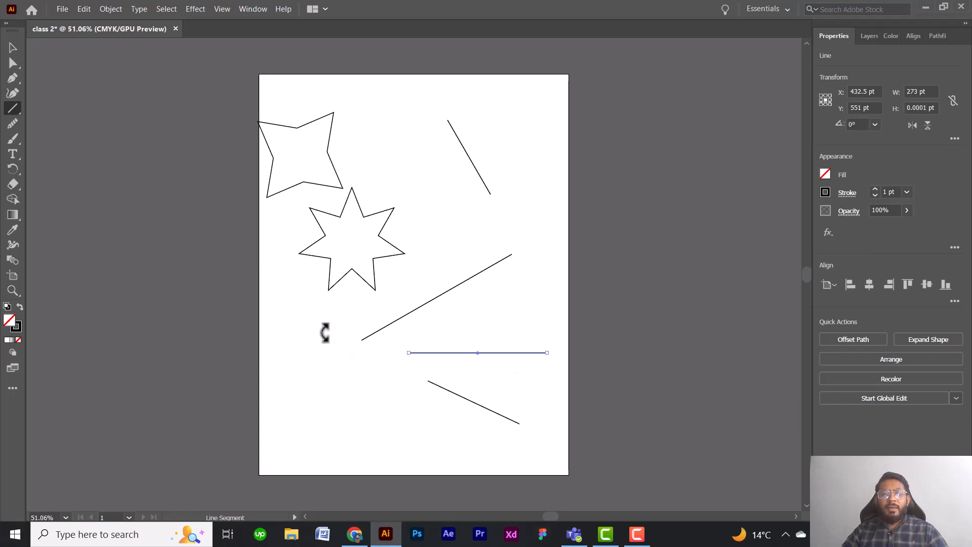
drag(326, 321, 328, 445)
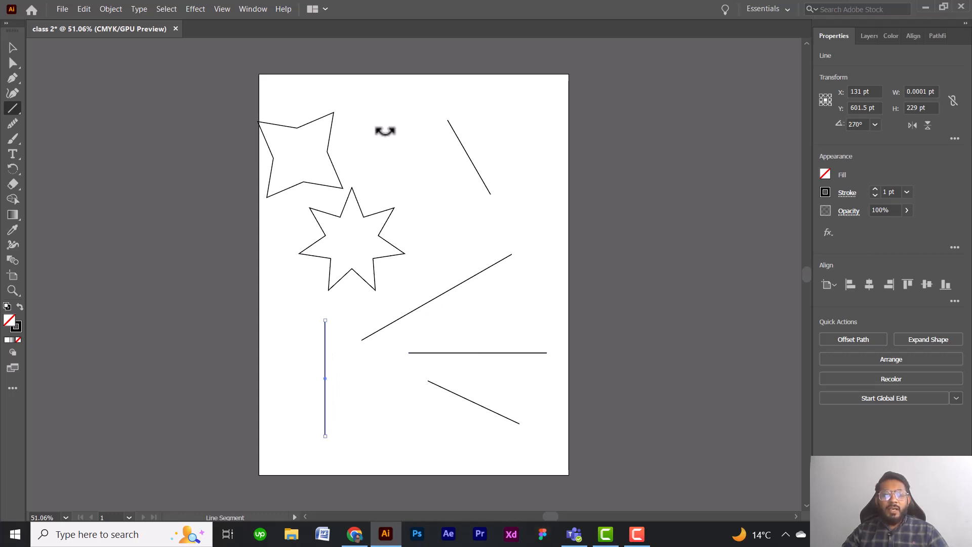
Create a line segment with a length of 150 px and an angle of 330° between the four-pointed star and the upper right slanted line.
click(374, 132)
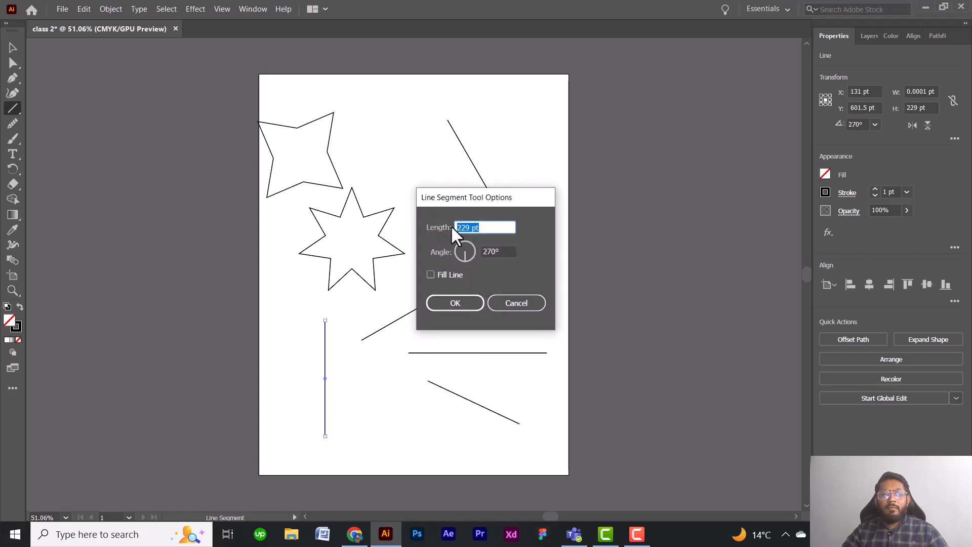
click(510, 302)
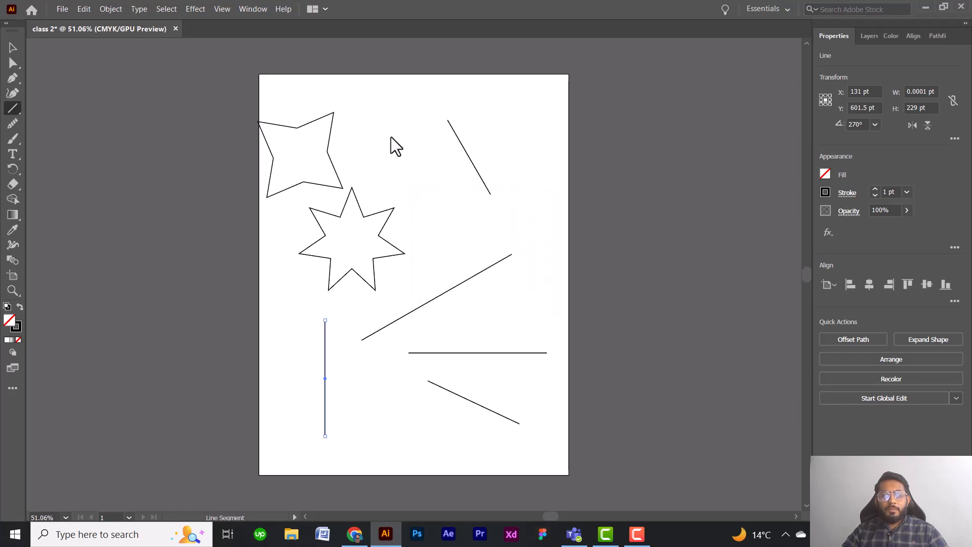
click(391, 137)
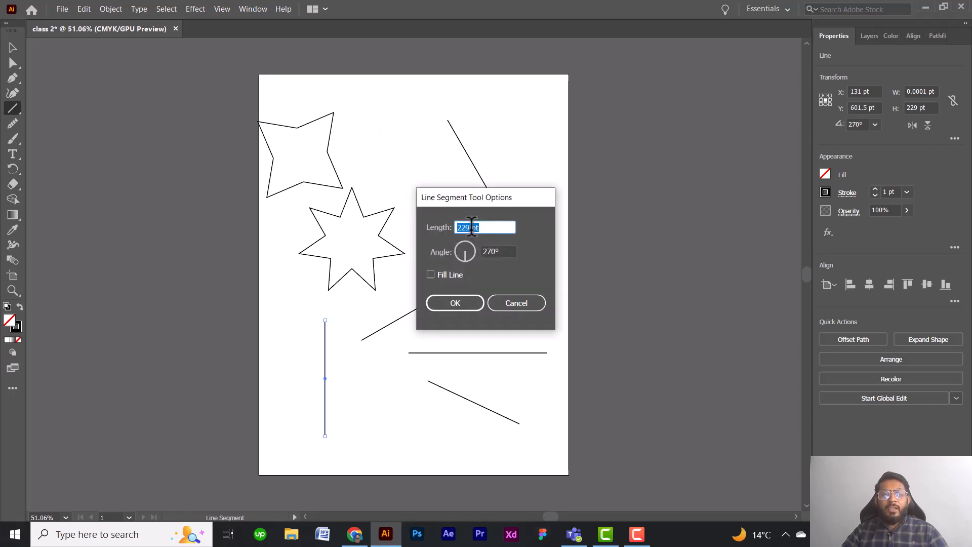
drag(472, 227, 485, 227)
text(px)
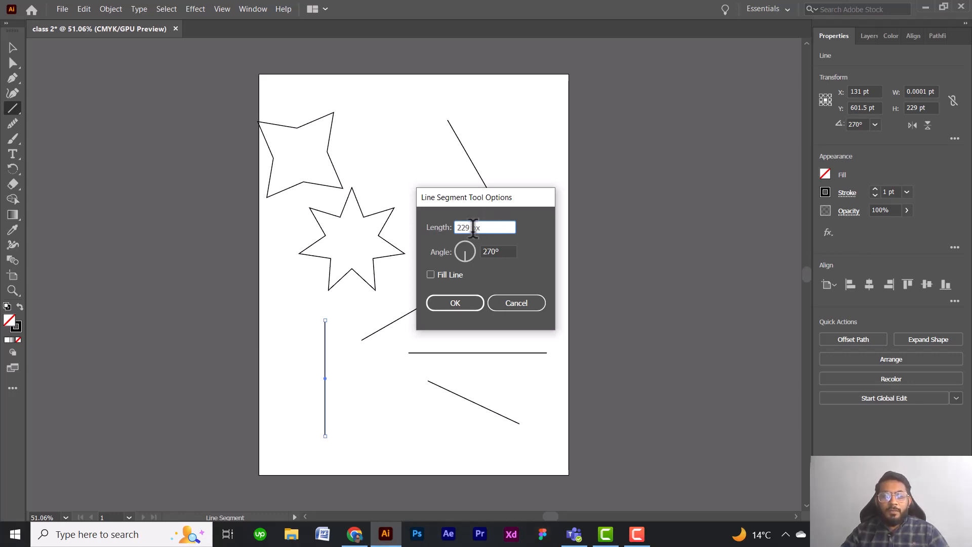
drag(471, 228, 455, 228)
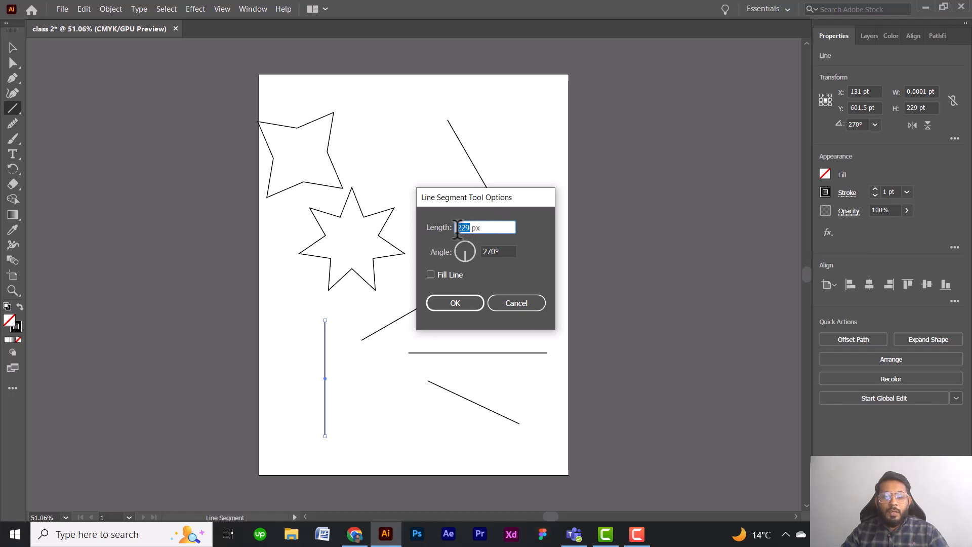
text(150)
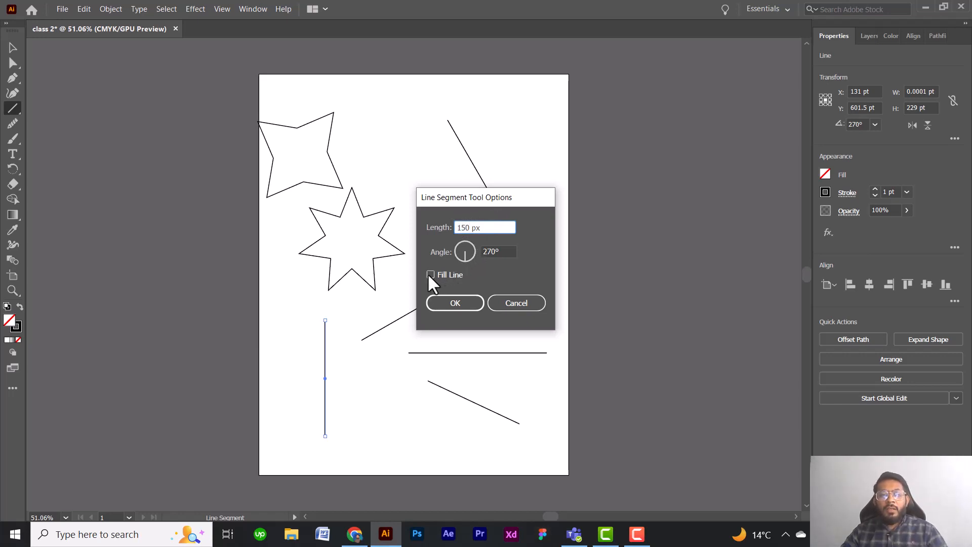
drag(466, 256, 470, 253)
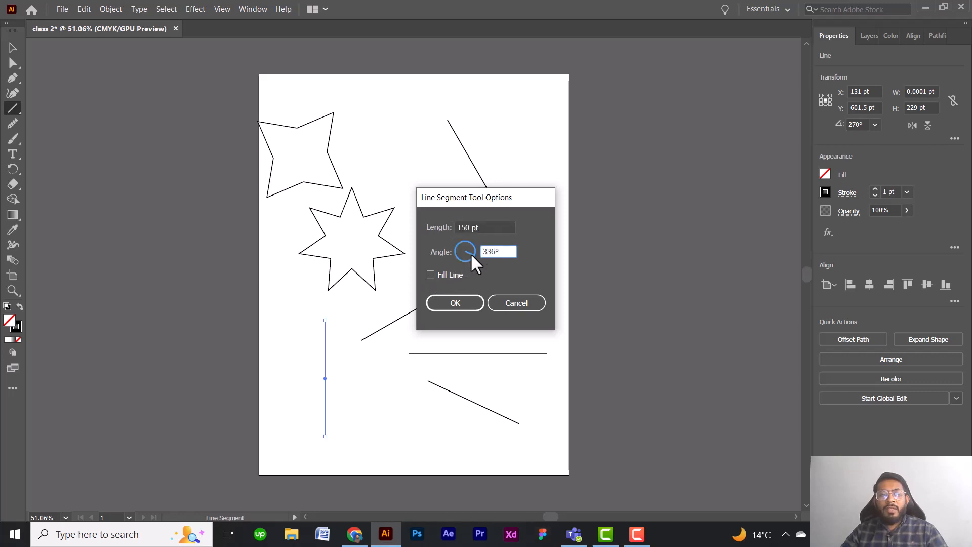
click(451, 302)
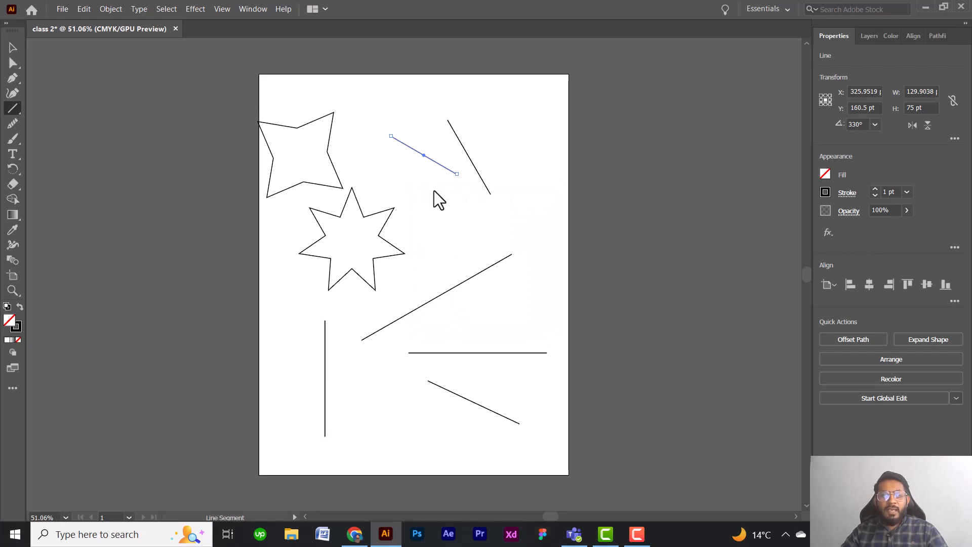
Select all the stars and lines on the artboard and delete them.
click(13, 47)
drag(191, 80, 568, 451)
key(Delete)
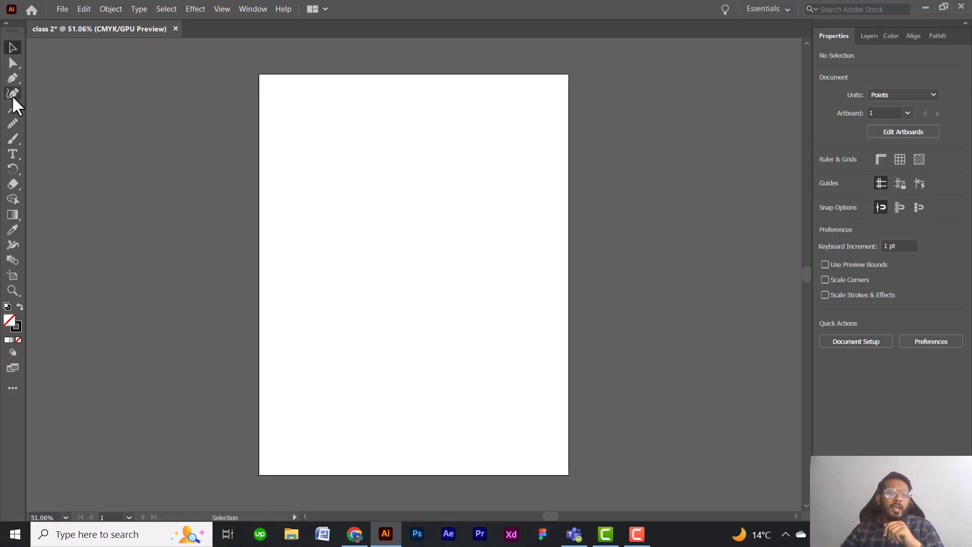
Open the group of shape and line drawing tools.
click(15, 108)
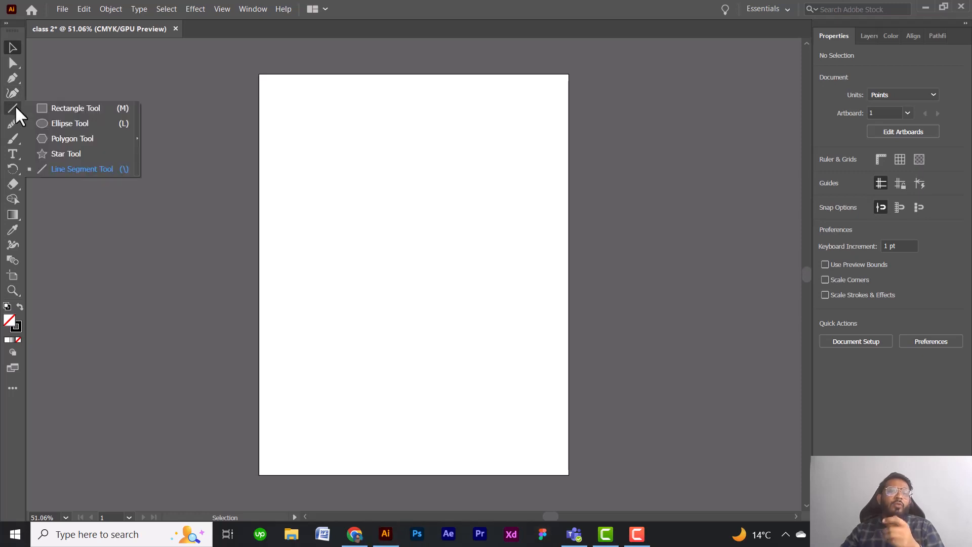